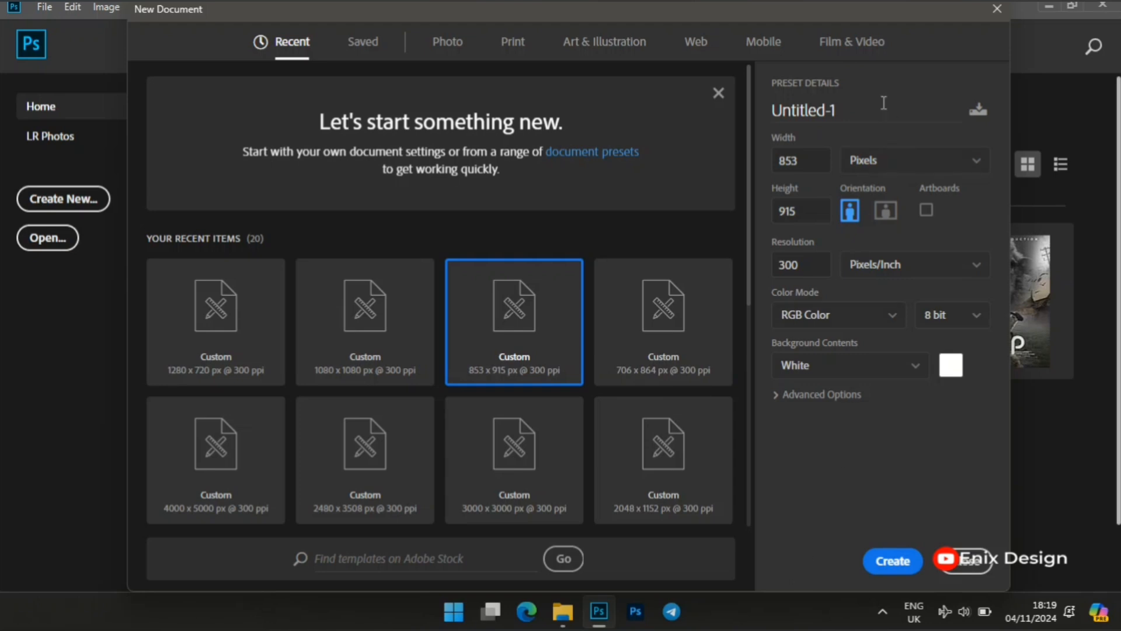
Create a white RGB document 853 px wide and 915 px high at 300 pixels/inch.
left_click(800, 166)
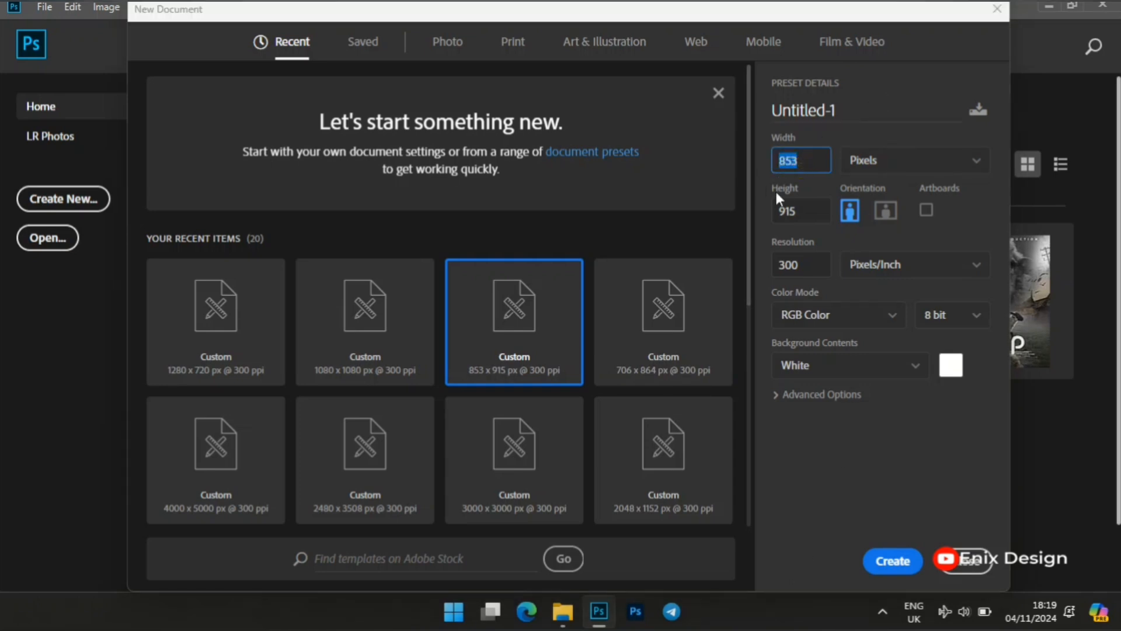
left_click(800, 208)
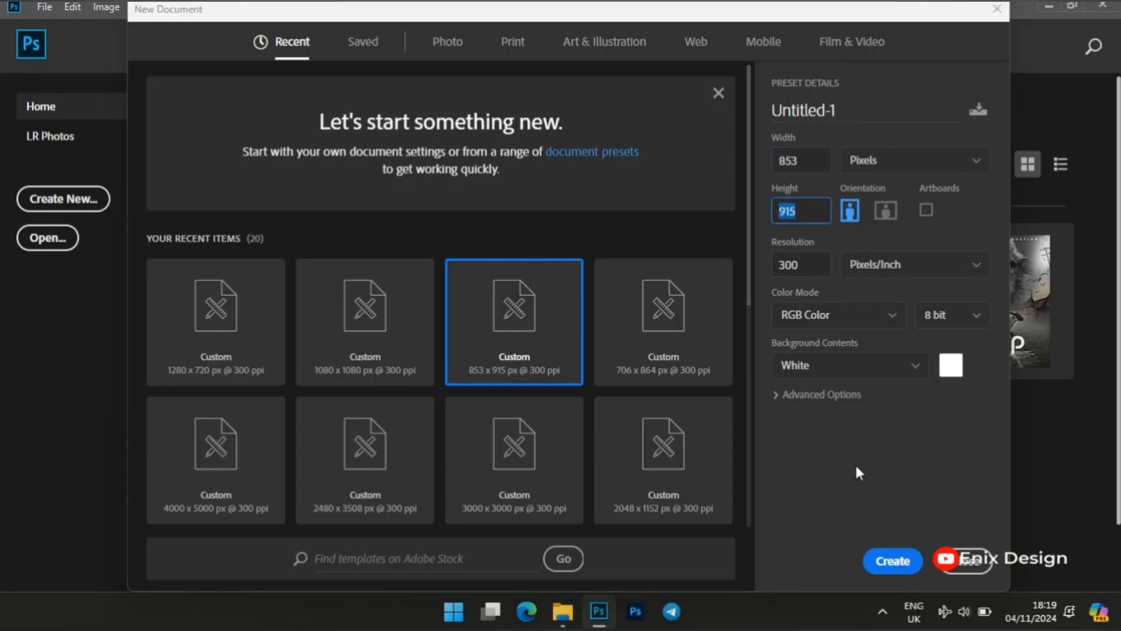
left_click(877, 565)
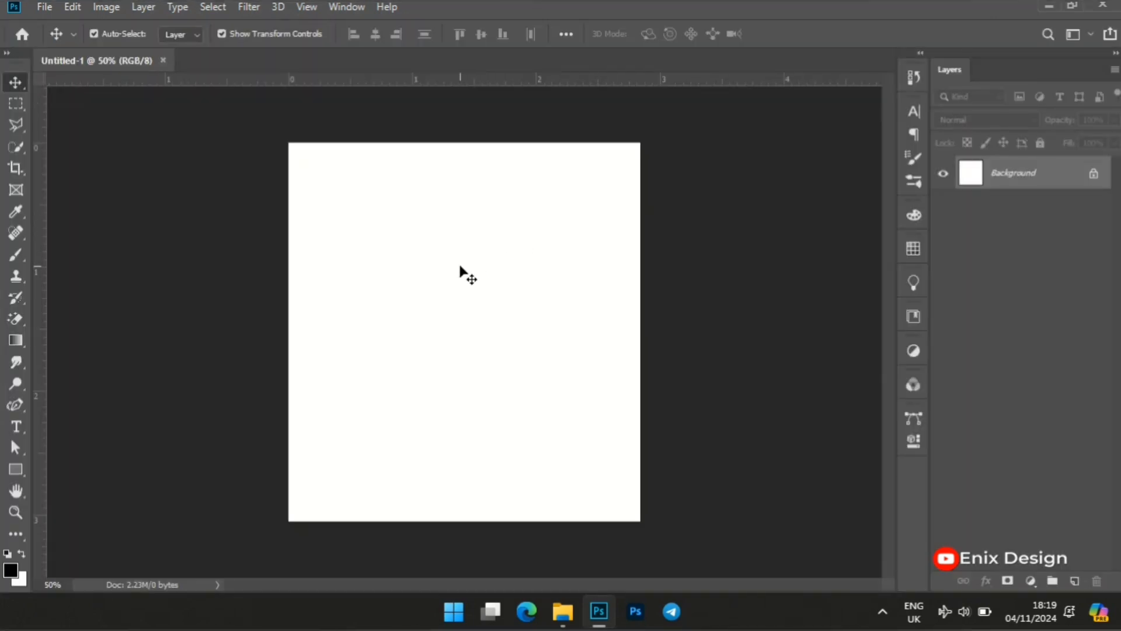
Add a black (000000) Solid Color fill layer above the white background.
key("z")
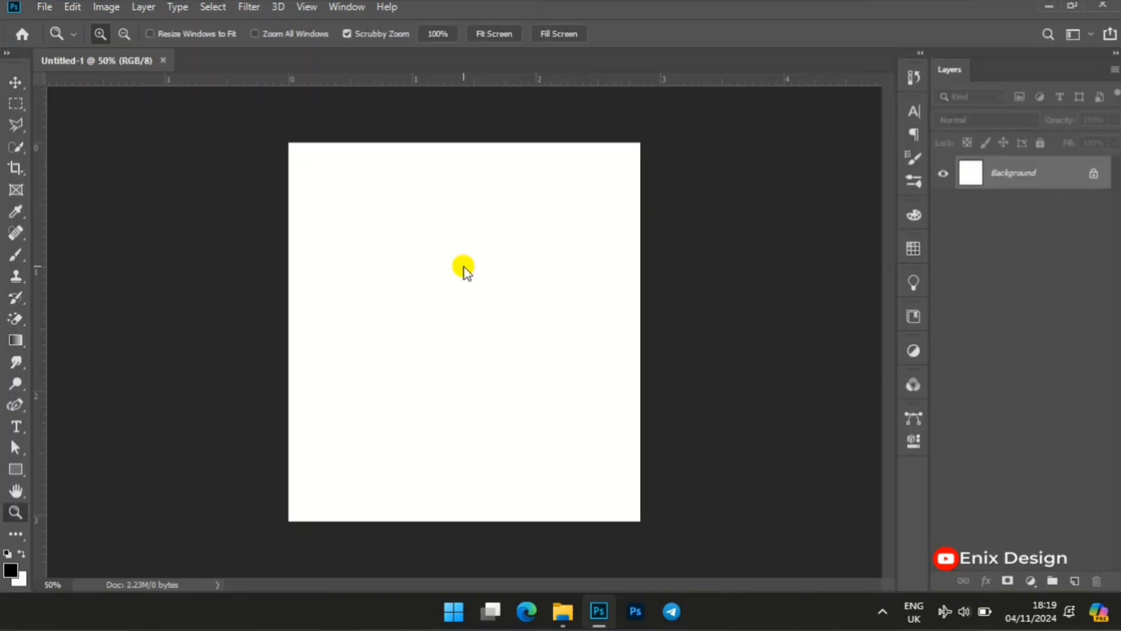
right_click(463, 267)
left_click(494, 279)
left_click_drag(495, 283, 484, 278)
key("v")
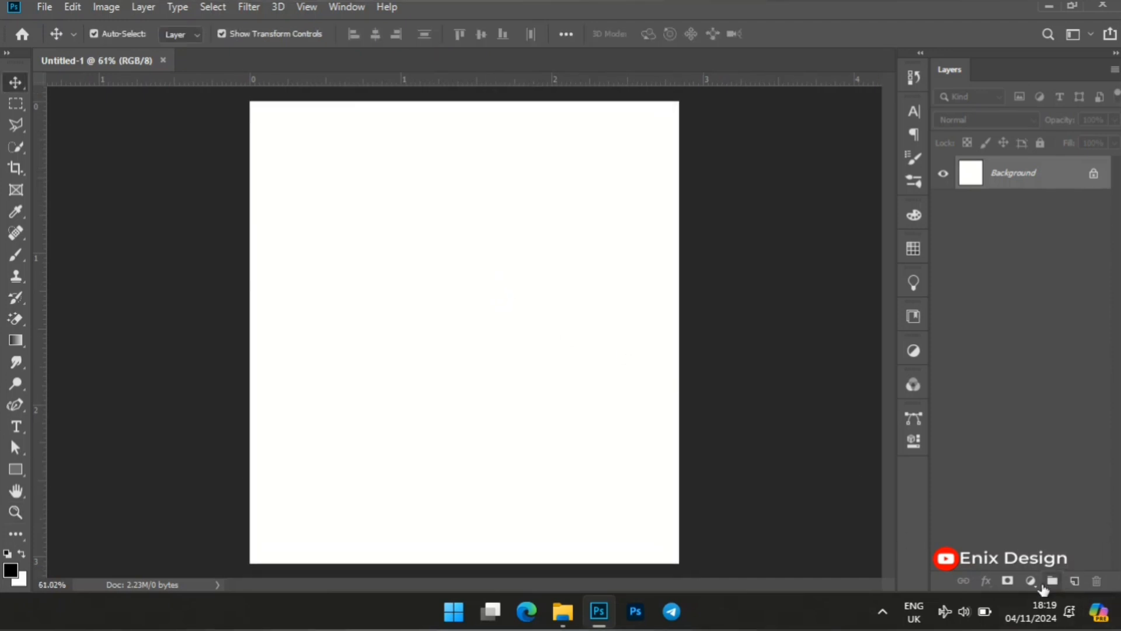
left_click(1032, 582)
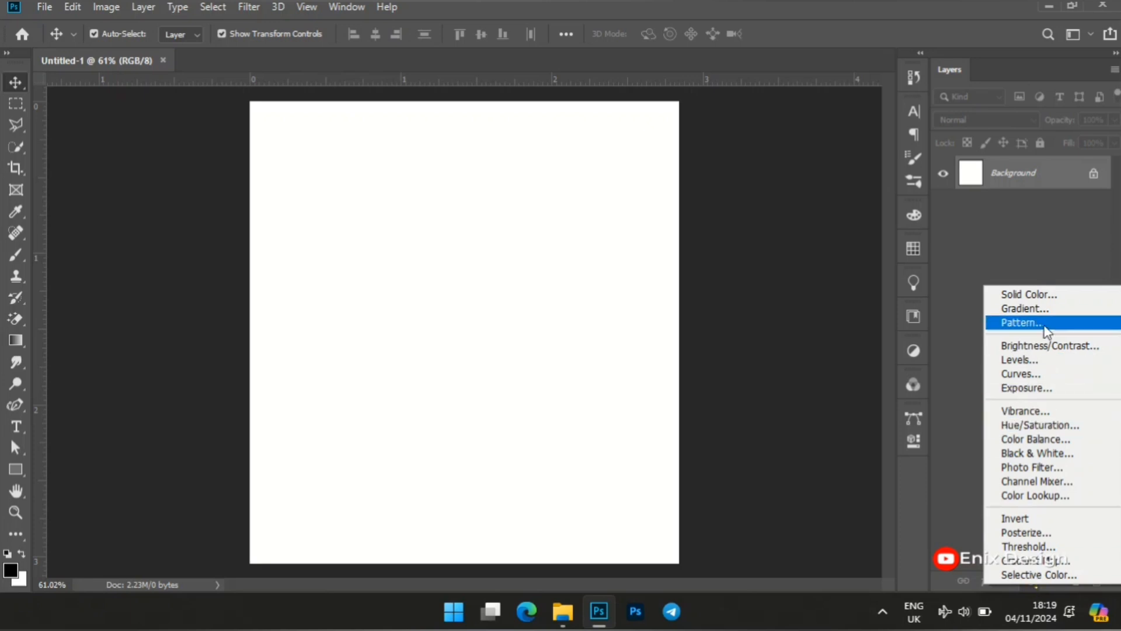
left_click(1054, 297)
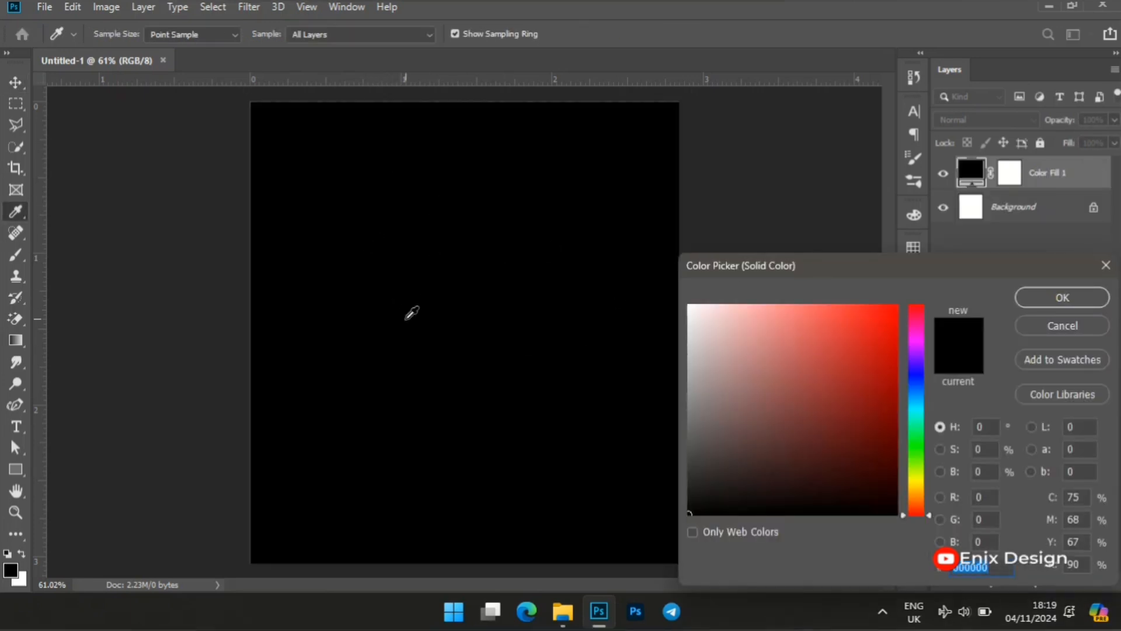
left_click(1094, 296)
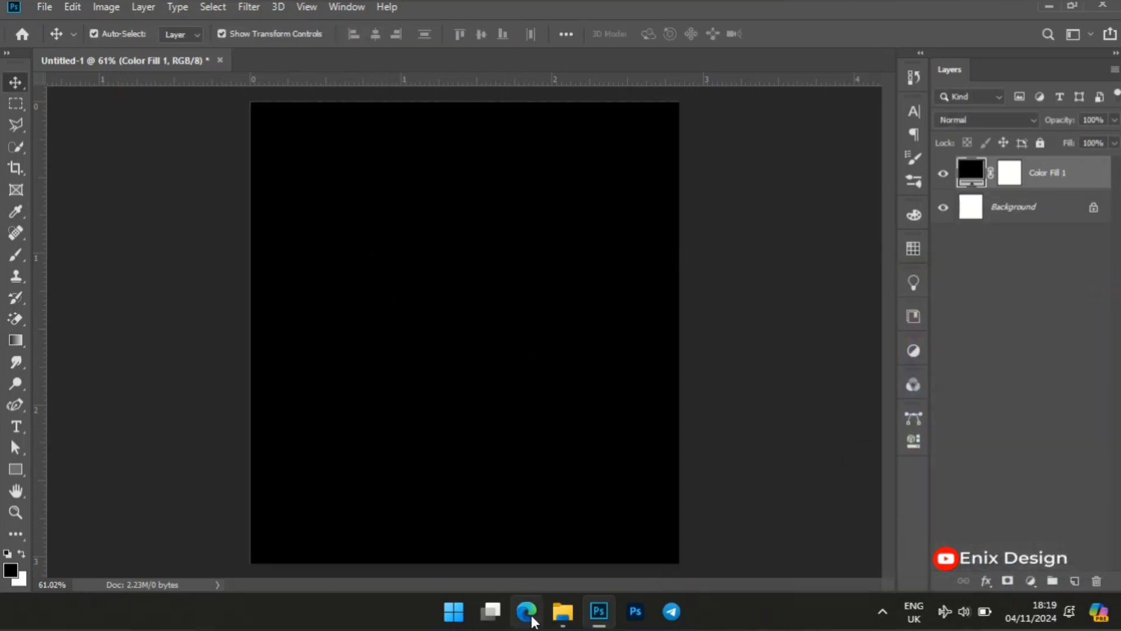
Place the painted cloud and flower landscape from the New folder in File Explorer, scaled to about 28% to cover the full canvas width.
left_click(558, 618)
left_click(418, 170)
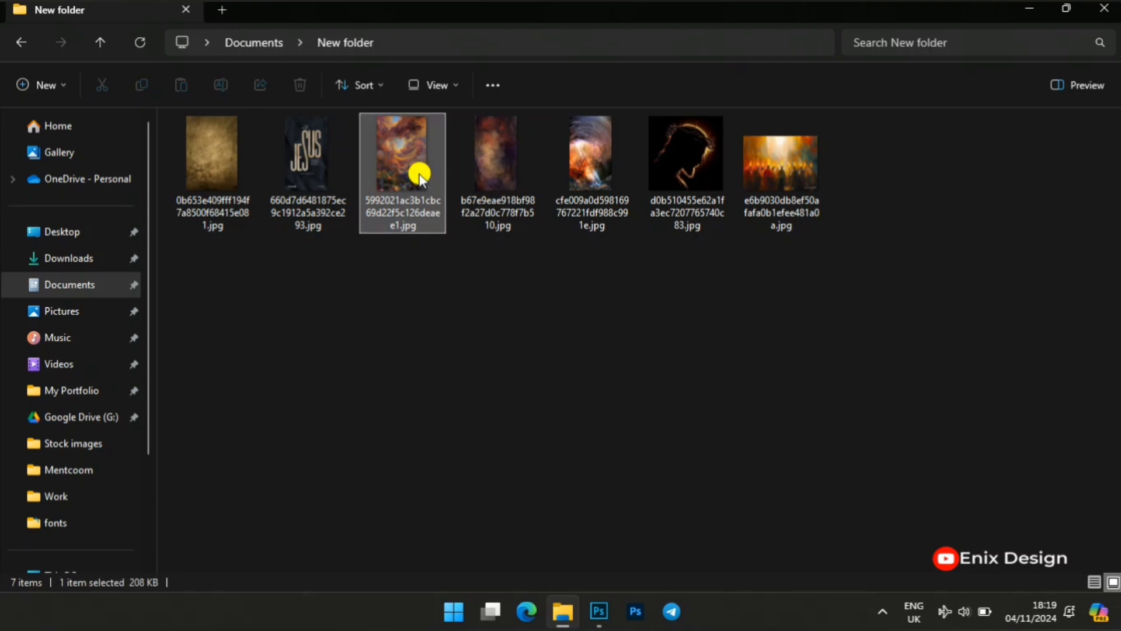
left_click_drag(408, 151, 389, 333)
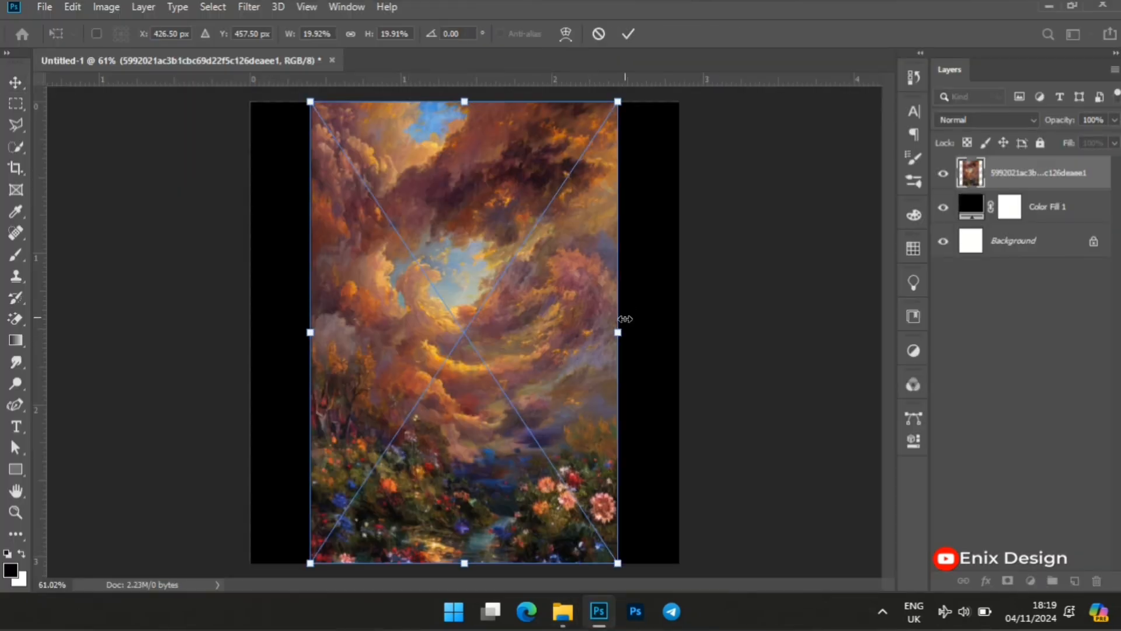
left_click_drag(625, 340, 682, 339)
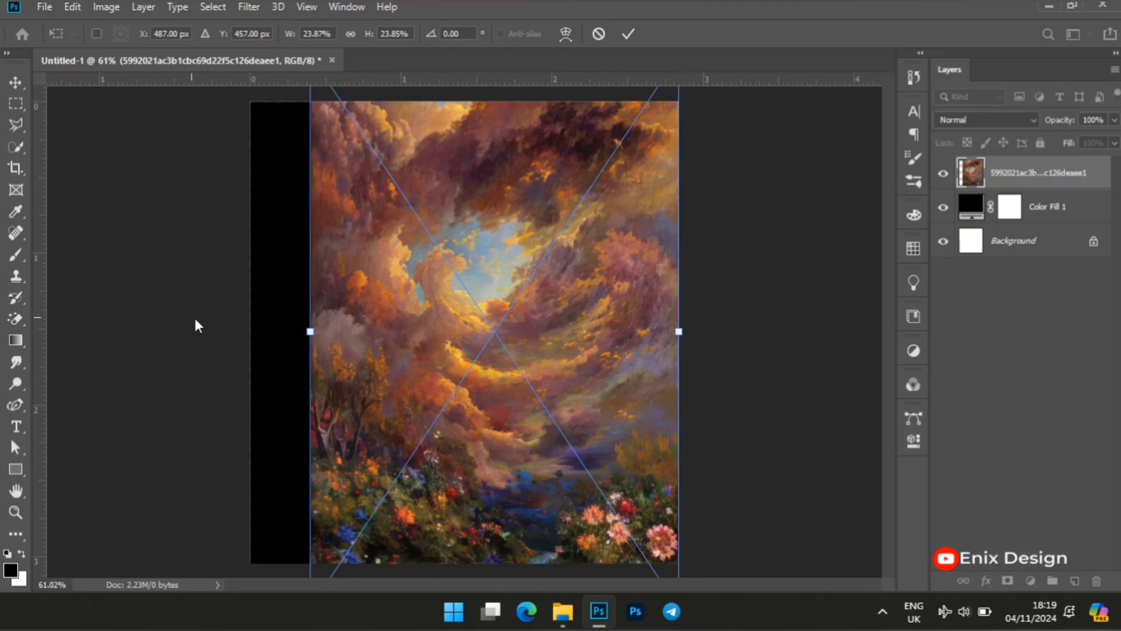
left_click_drag(311, 331, 258, 348)
left_click(624, 36)
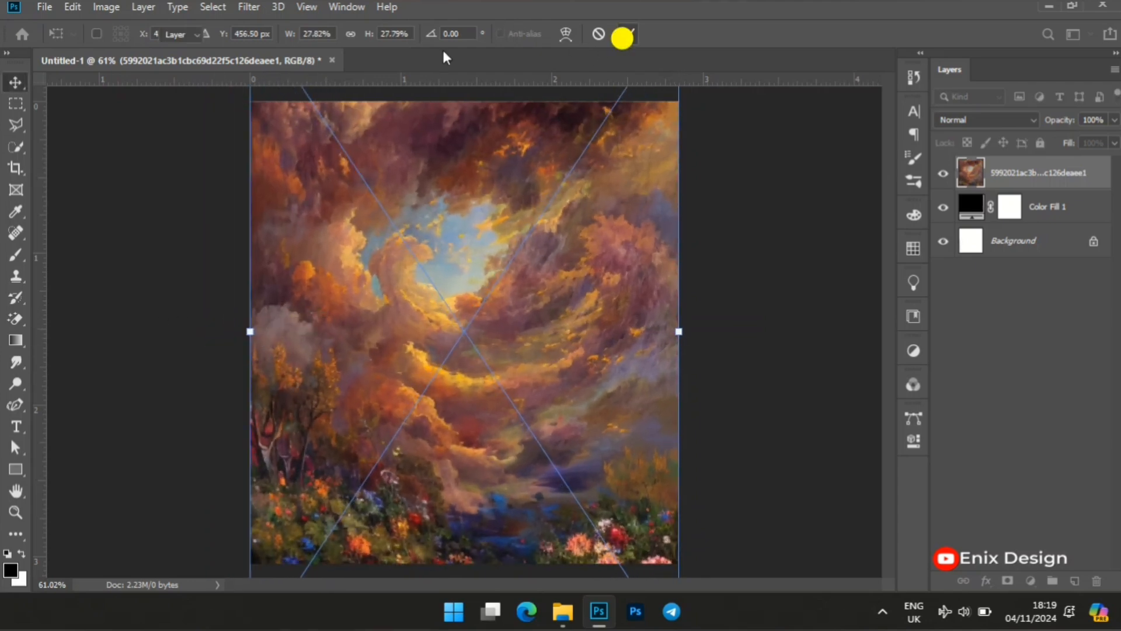
Apply a Gaussian Blur with a 12.5 pixel radius to the cloud painting layer.
left_click(261, 7)
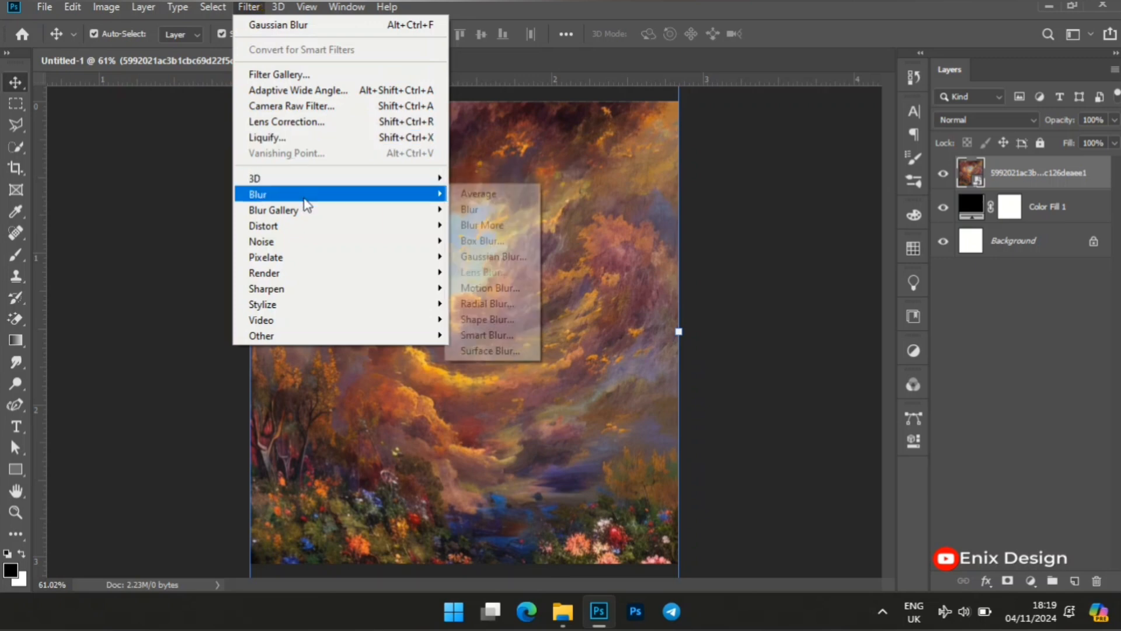
mouse_move(275, 195)
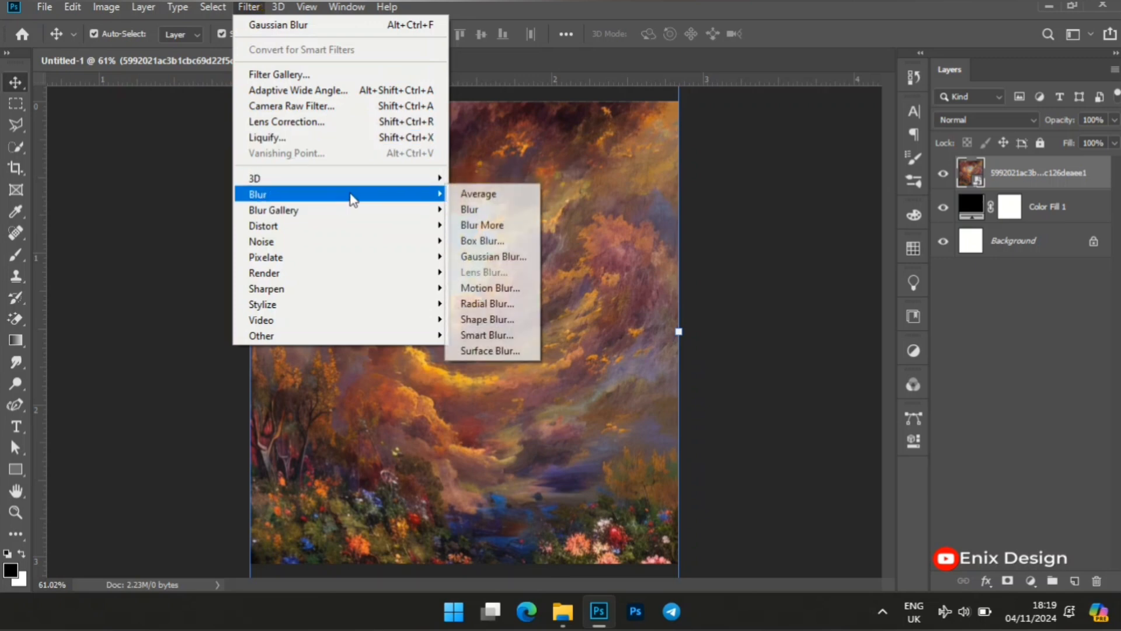
left_click(494, 257)
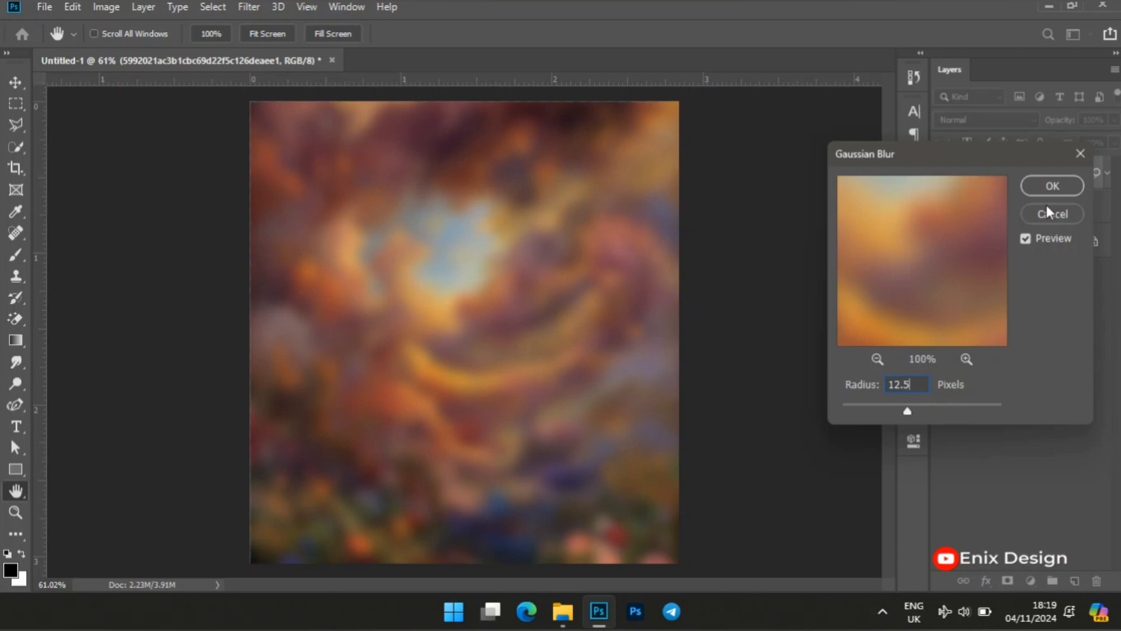
left_click(1053, 186)
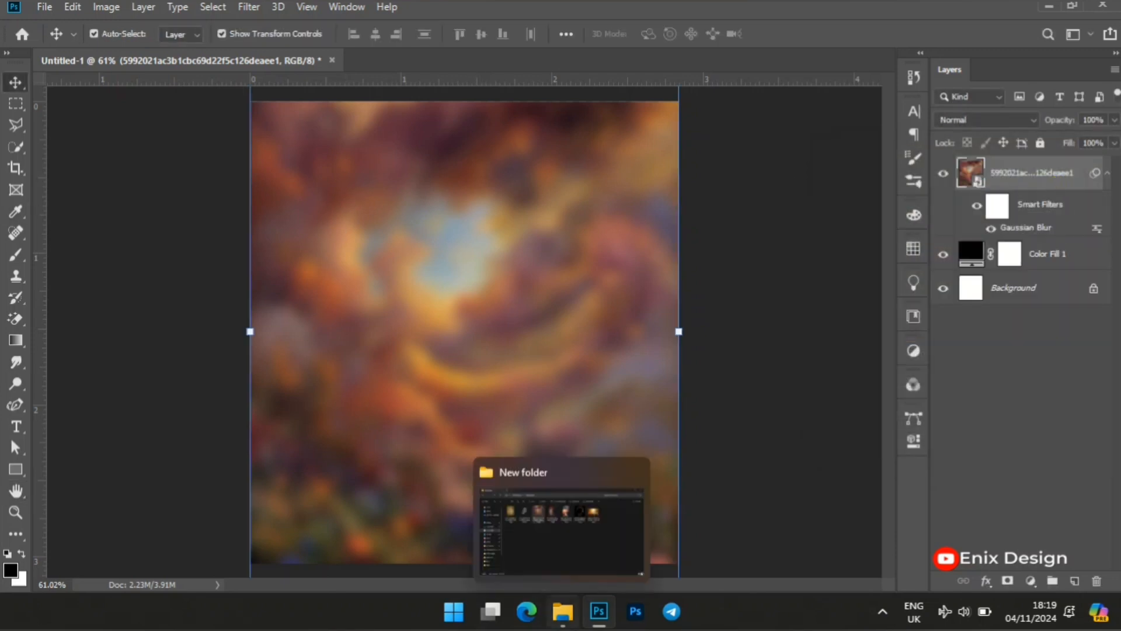
Place the golden-brown grunge texture image from File Explorer over the blurred clouds, scaled to about 25% to nearly fill the canvas.
left_click(552, 624)
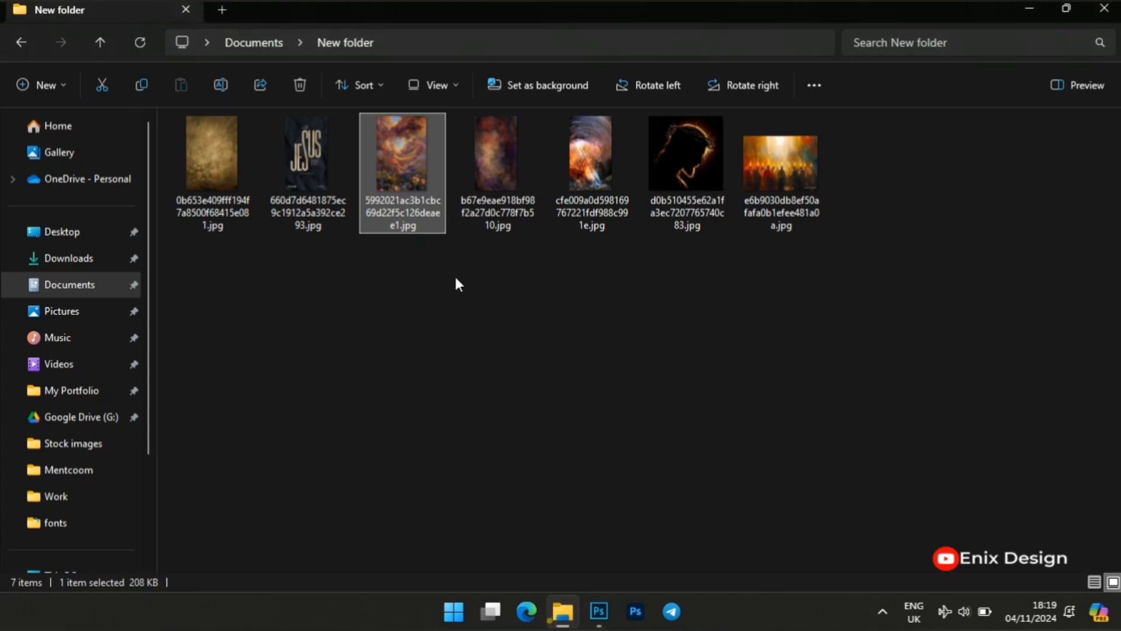
left_click(216, 151)
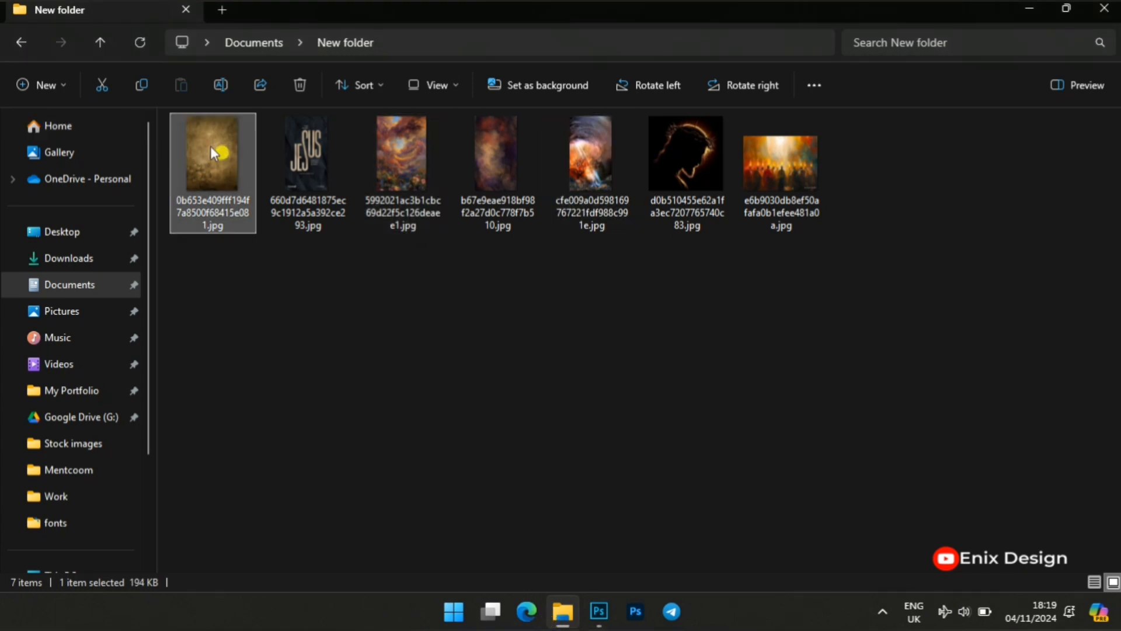
left_click_drag(210, 146, 427, 338)
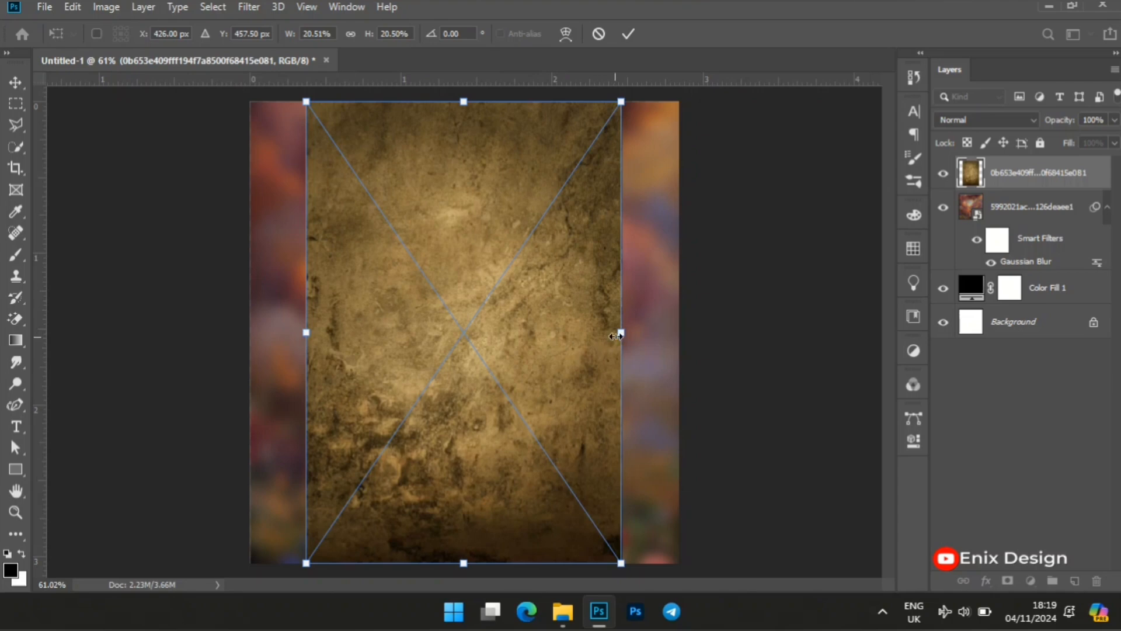
left_click_drag(619, 335, 652, 338)
left_click_drag(306, 341, 266, 331)
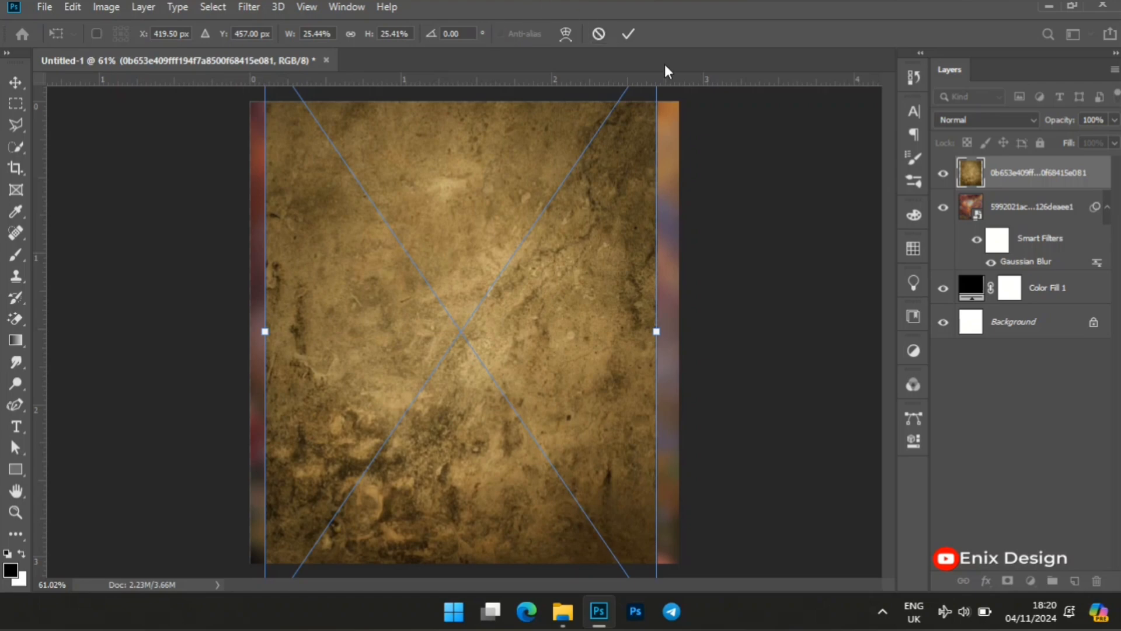
left_click(624, 32)
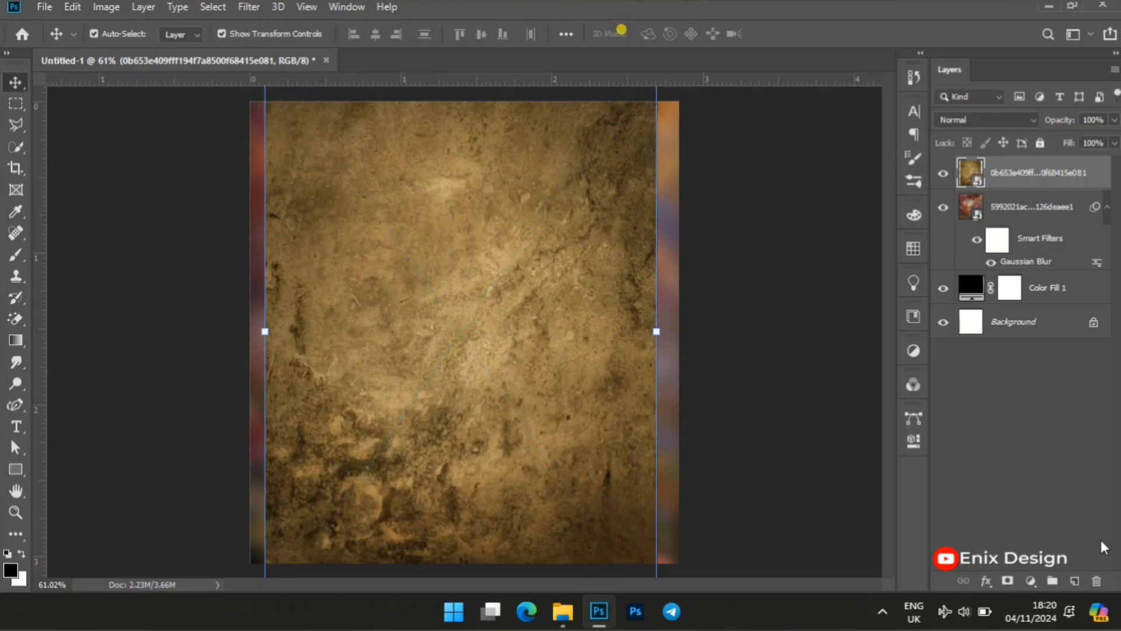
Add a layer mask to the grunge texture and fade out its left and right edges with a soft black 400 px brush.
left_click(1006, 584)
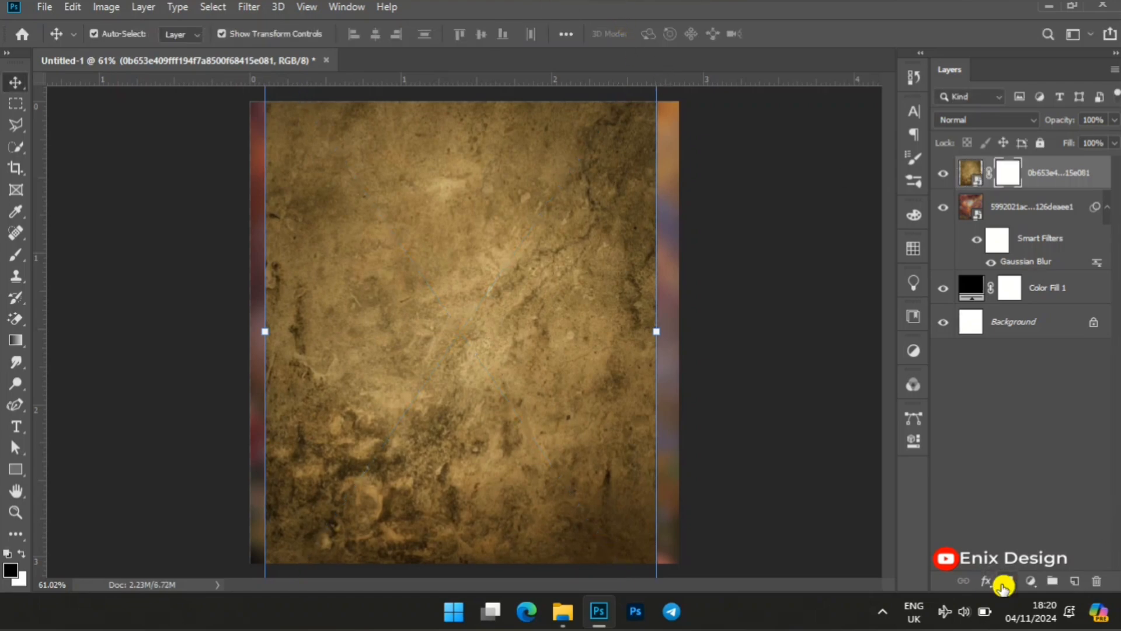
left_click(9, 260)
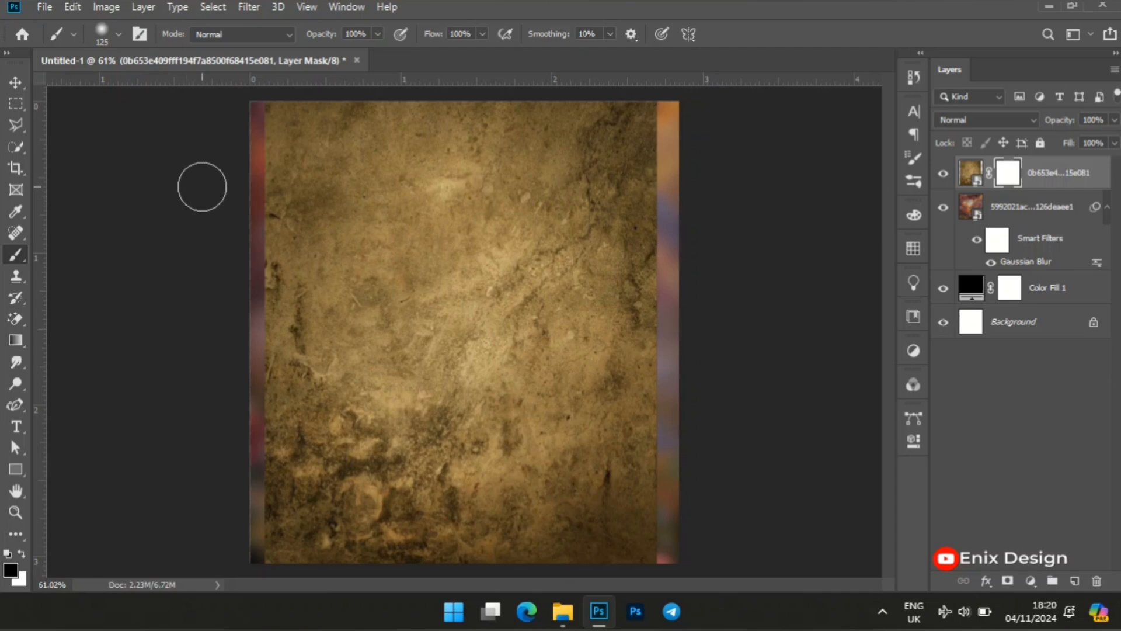
key("bracketright")
key("bracketright")
key("bracketright")
key("bracketright")
key("bracketright")
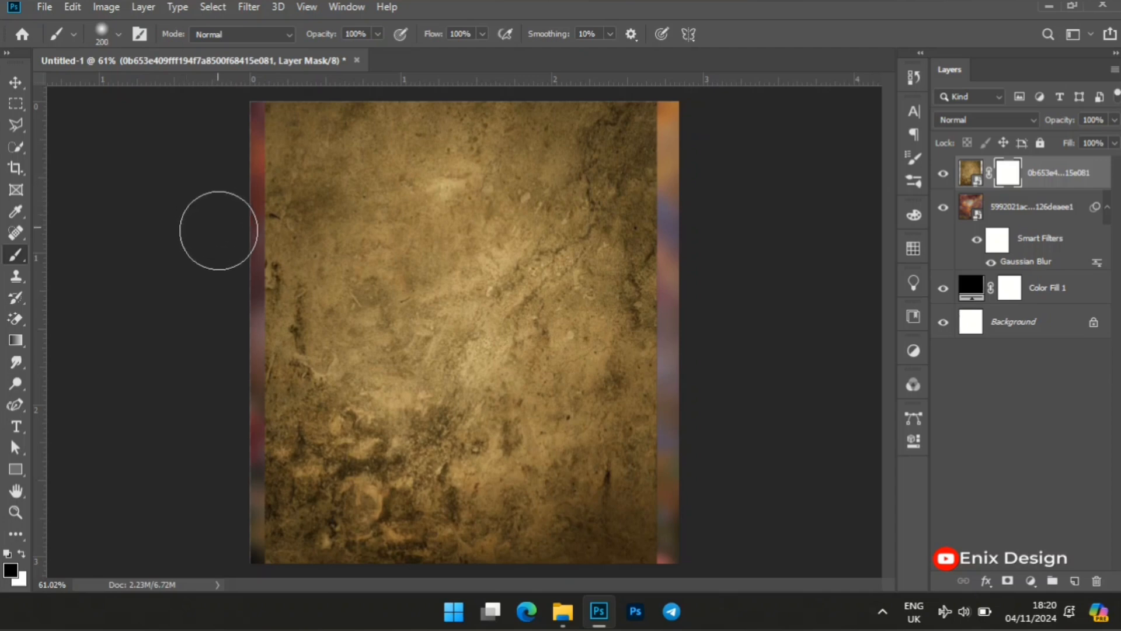
left_click(187, 231)
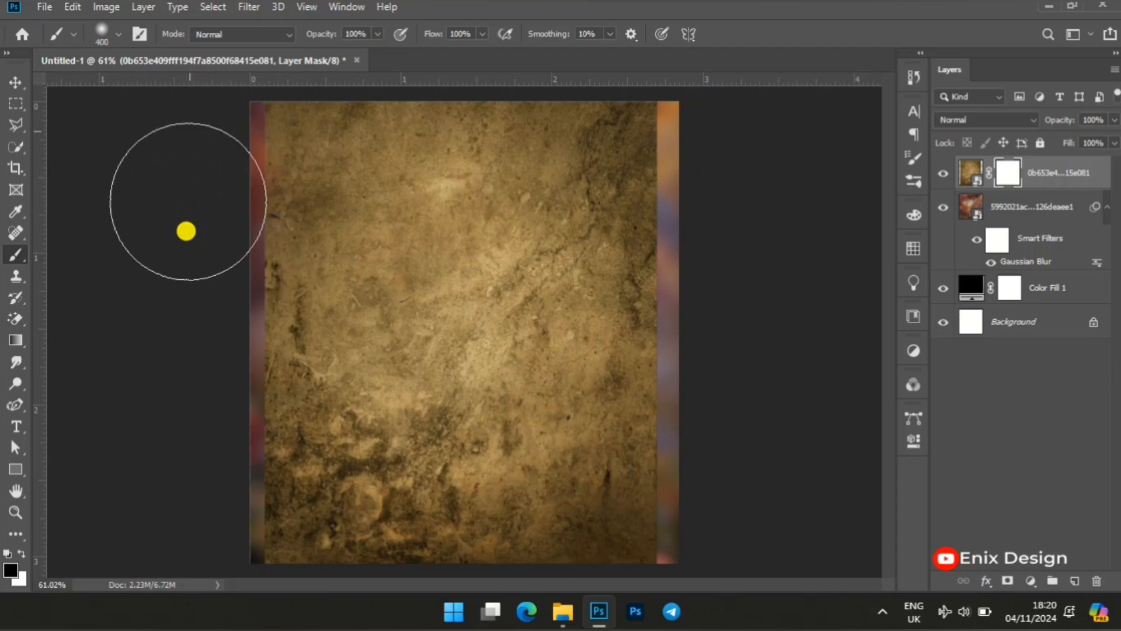
mouse_move(190, 575)
left_mouse_down()
mouse_move(163, 306)
mouse_move(161, 216)
mouse_move(229, 318)
mouse_move(195, 53)
mouse_move(216, 526)
left_mouse_up()
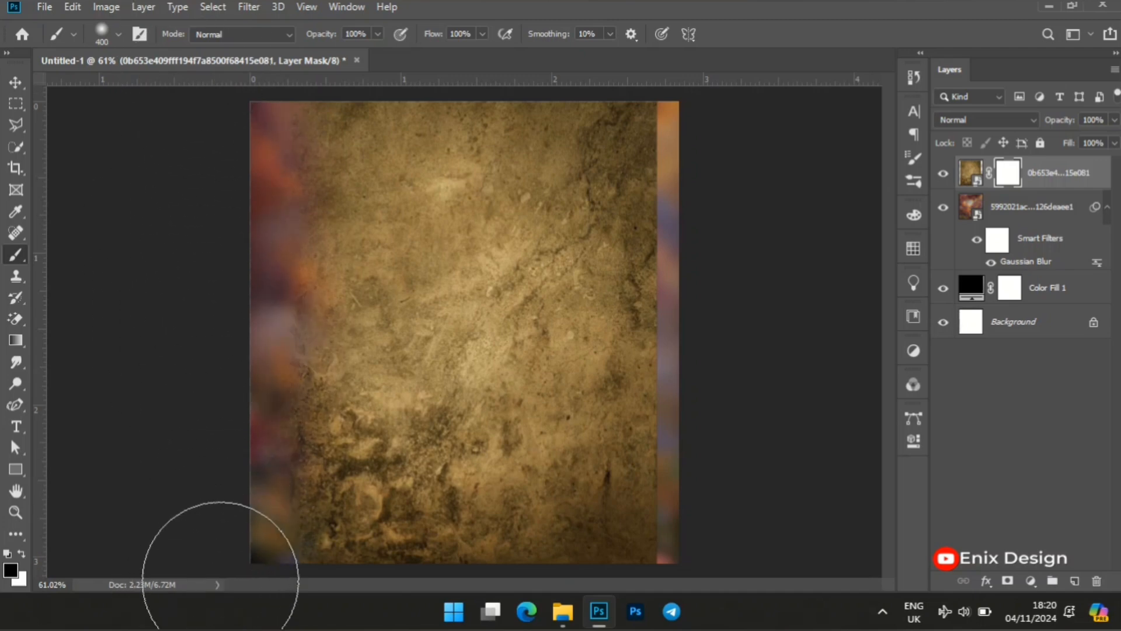
mouse_move(711, 123)
left_mouse_down()
mouse_move(741, 199)
mouse_move(716, 121)
mouse_move(739, 282)
mouse_move(725, 509)
mouse_move(715, 340)
left_mouse_up()
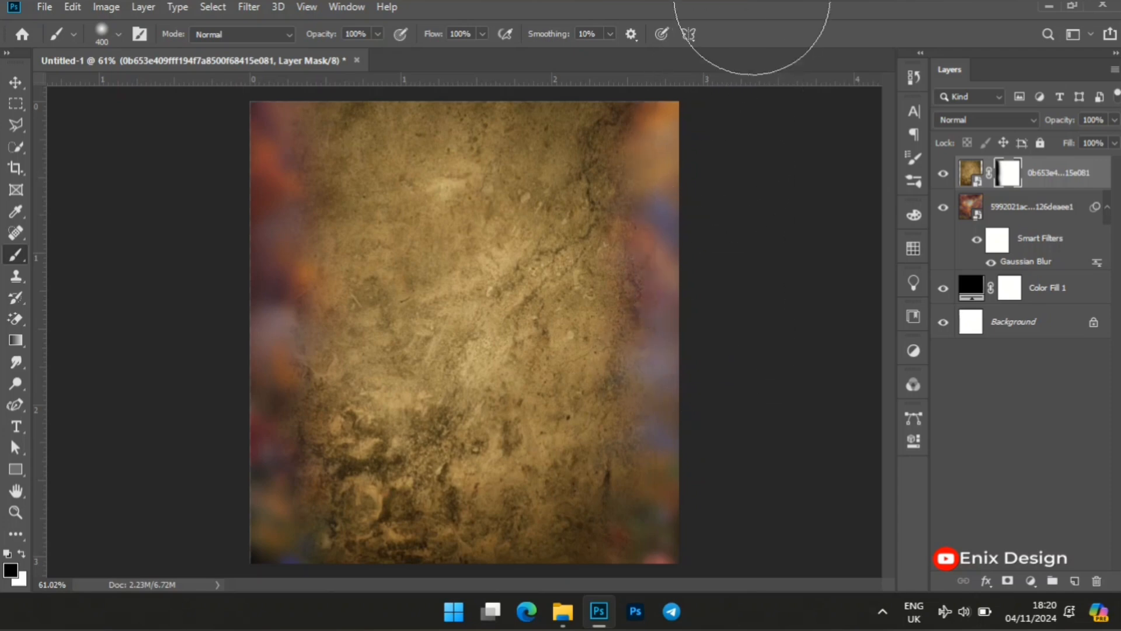
left_click_drag(725, 178, 739, 475)
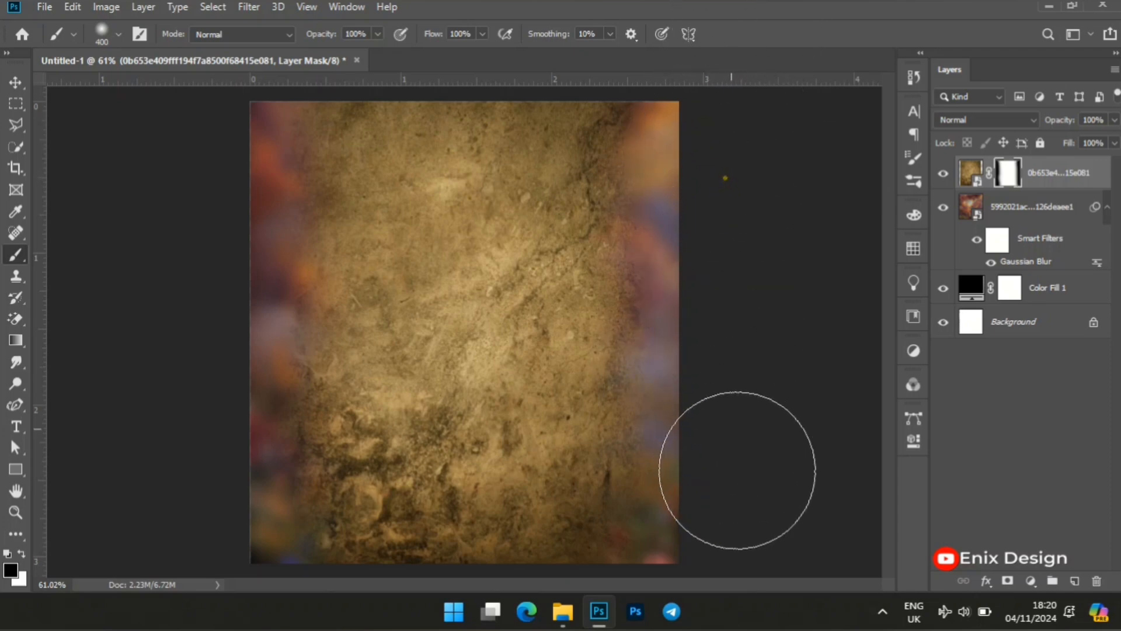
Set the grunge texture layer's blend mode to Hard Light and enlarge the layer to about 109.5% so it spans the canvas width.
left_click(993, 120)
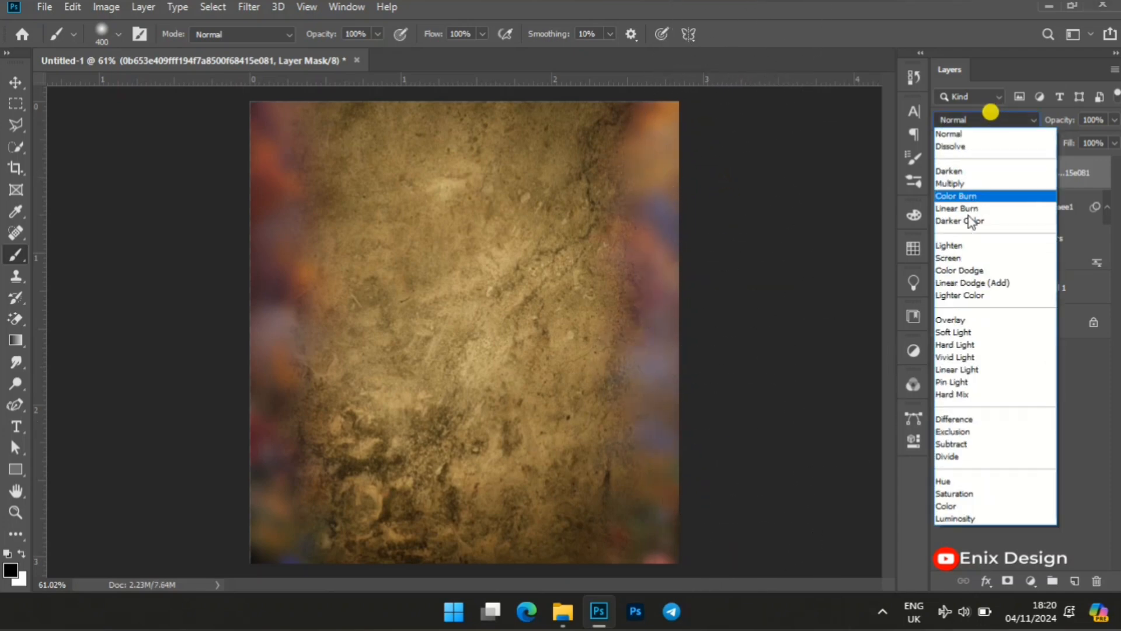
left_click(956, 348)
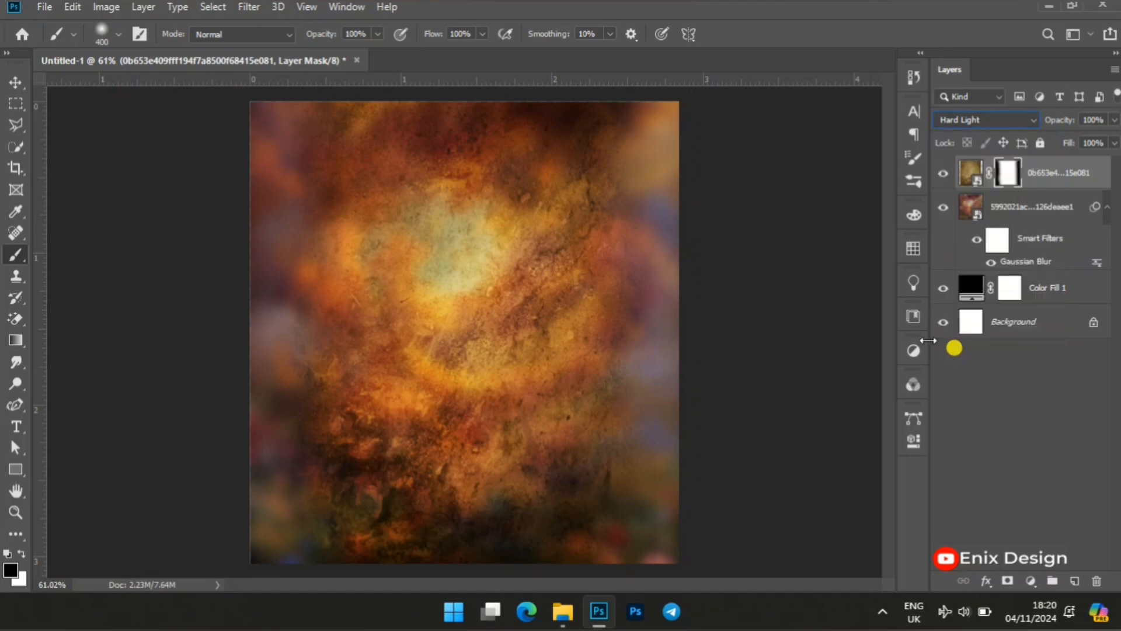
left_click(13, 82)
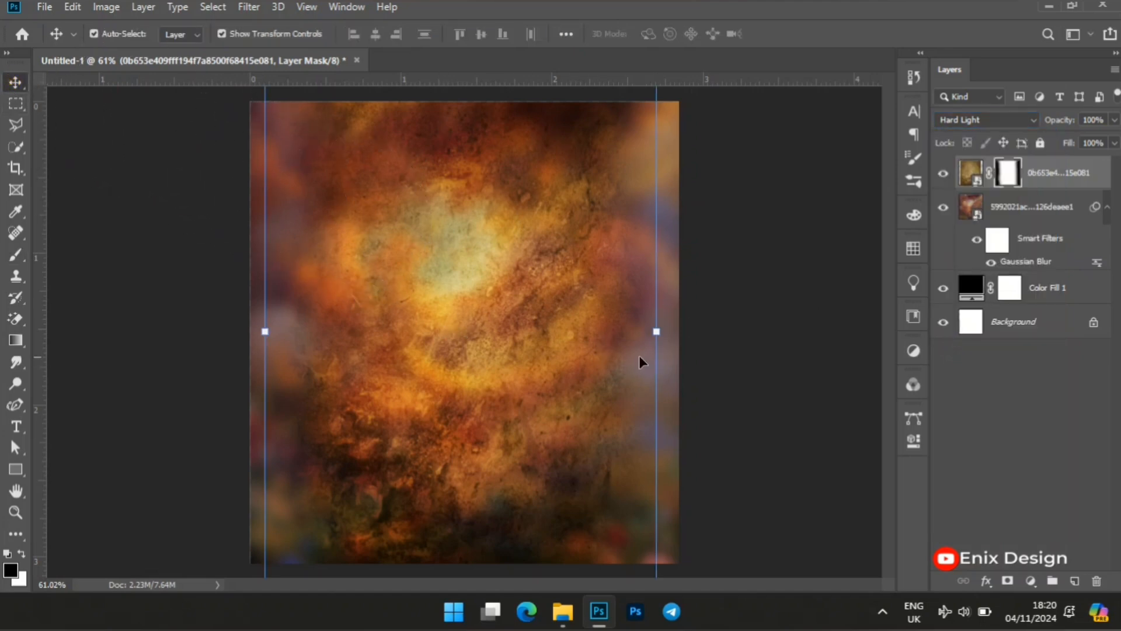
left_click(656, 331)
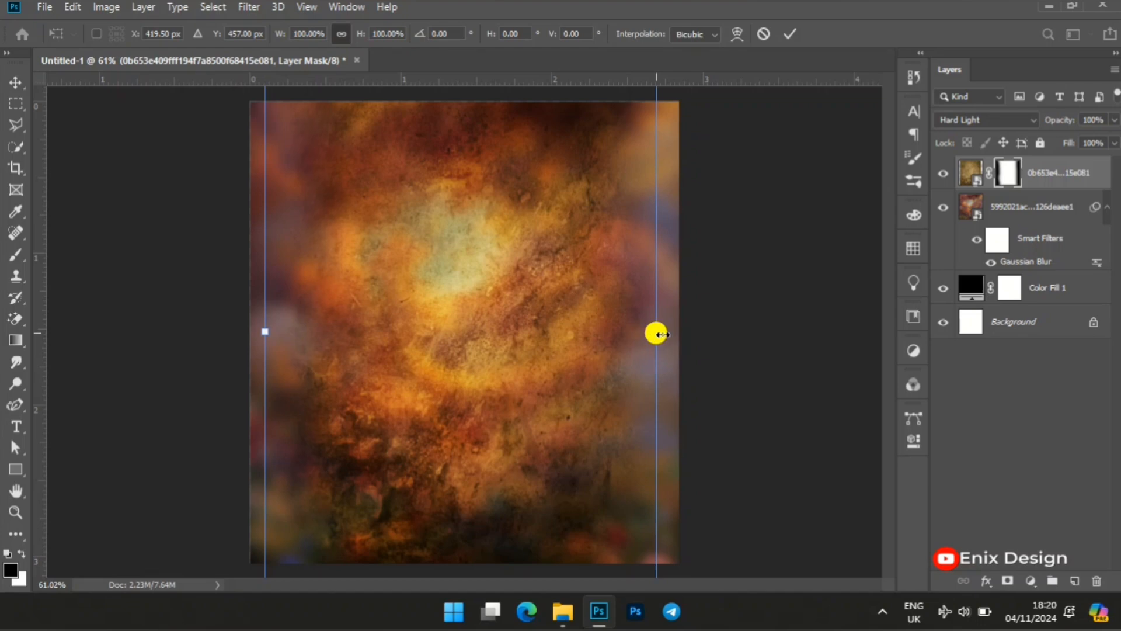
left_click_drag(656, 334, 678, 332)
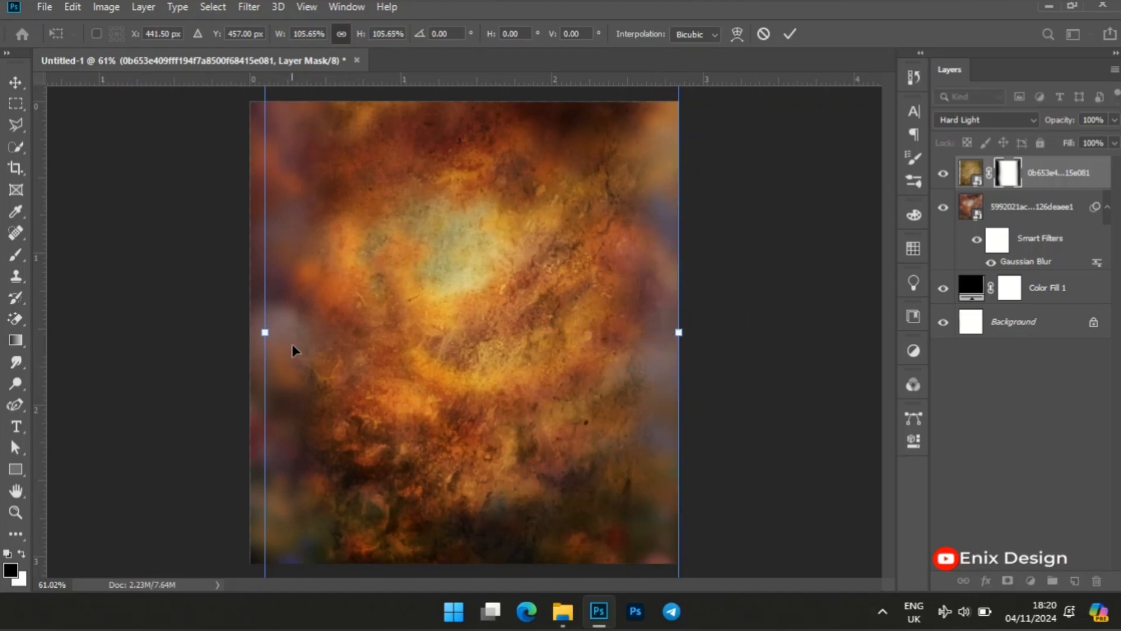
left_click_drag(264, 329, 251, 329)
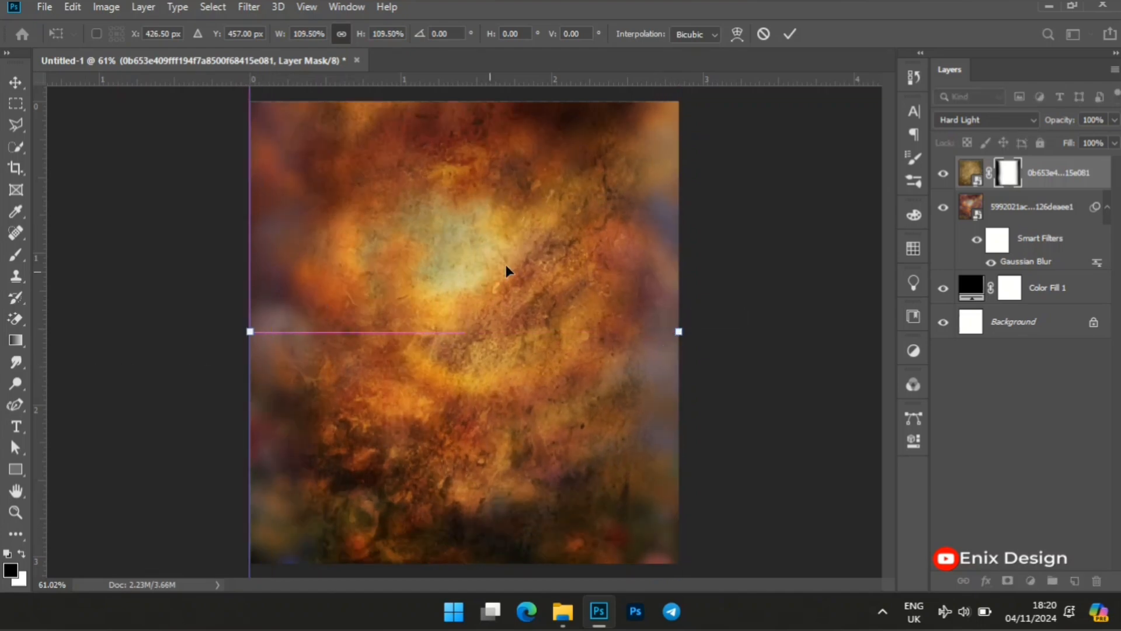
left_click(788, 33)
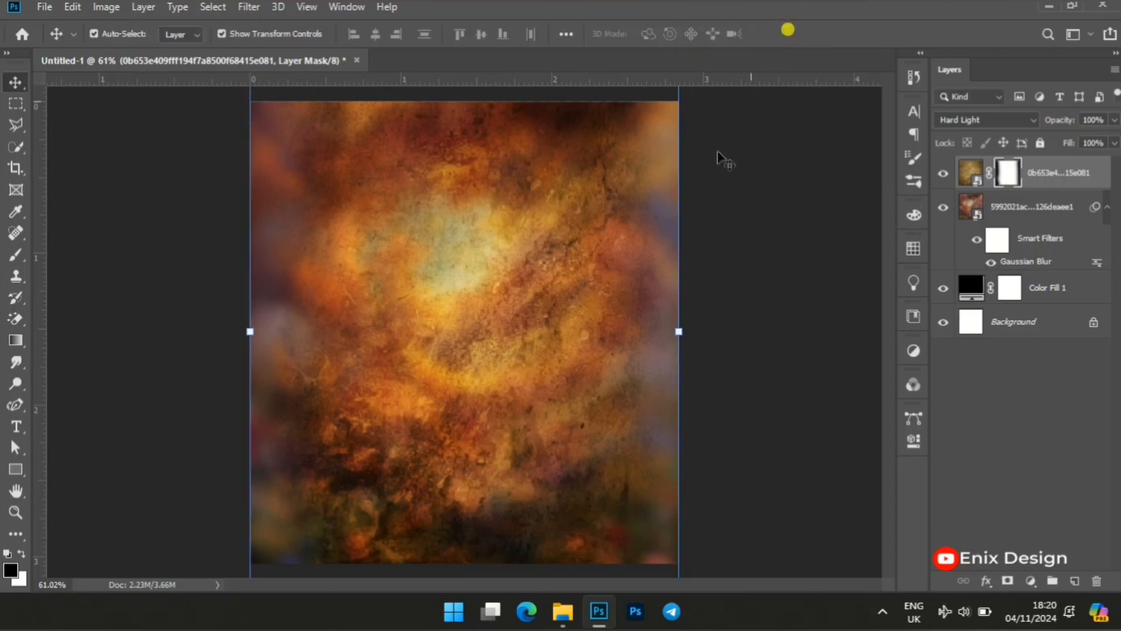
Place the dark brush-stroke painting from File Explorer over the grunge texture, scaled to about 27.8% to span the canvas width.
left_click(558, 616)
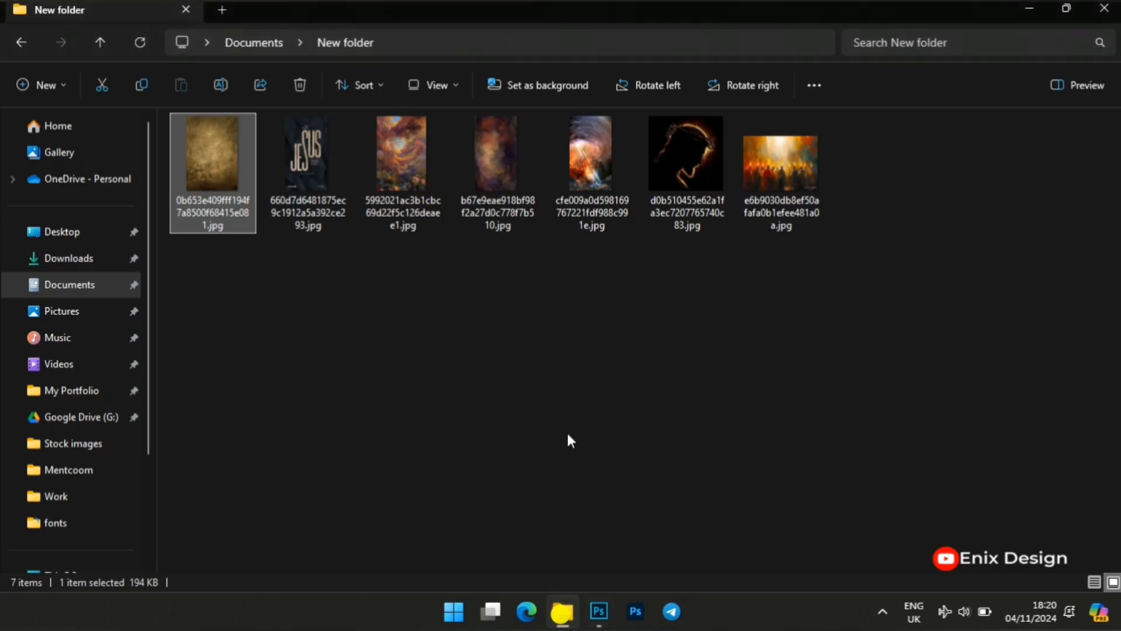
left_click(472, 174)
left_click_drag(486, 164, 490, 310)
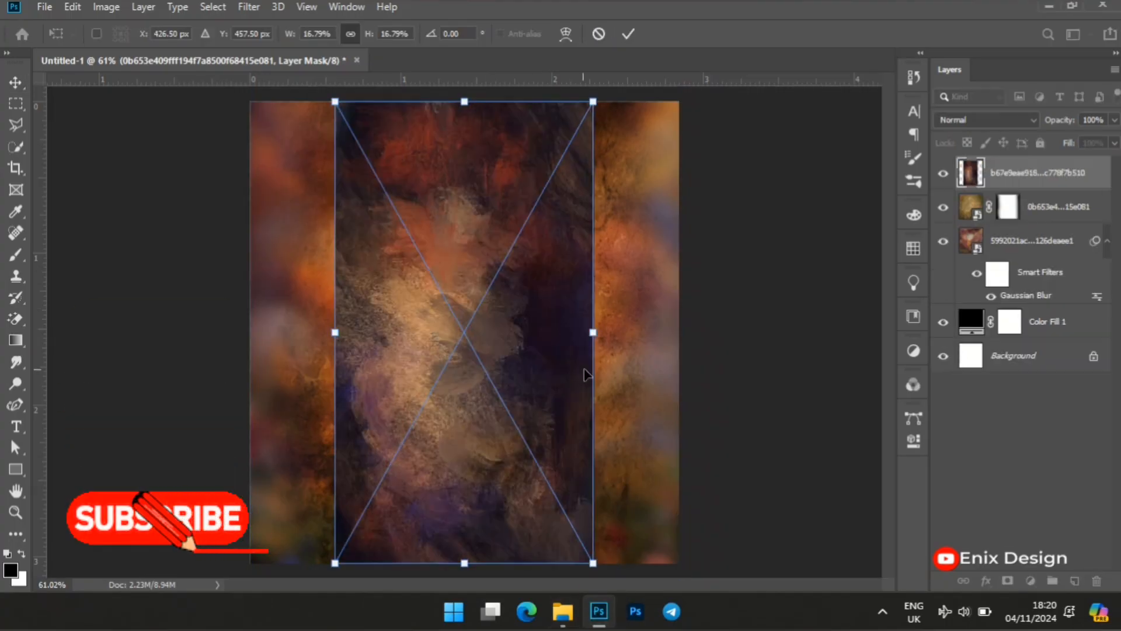
left_click_drag(593, 333, 657, 342)
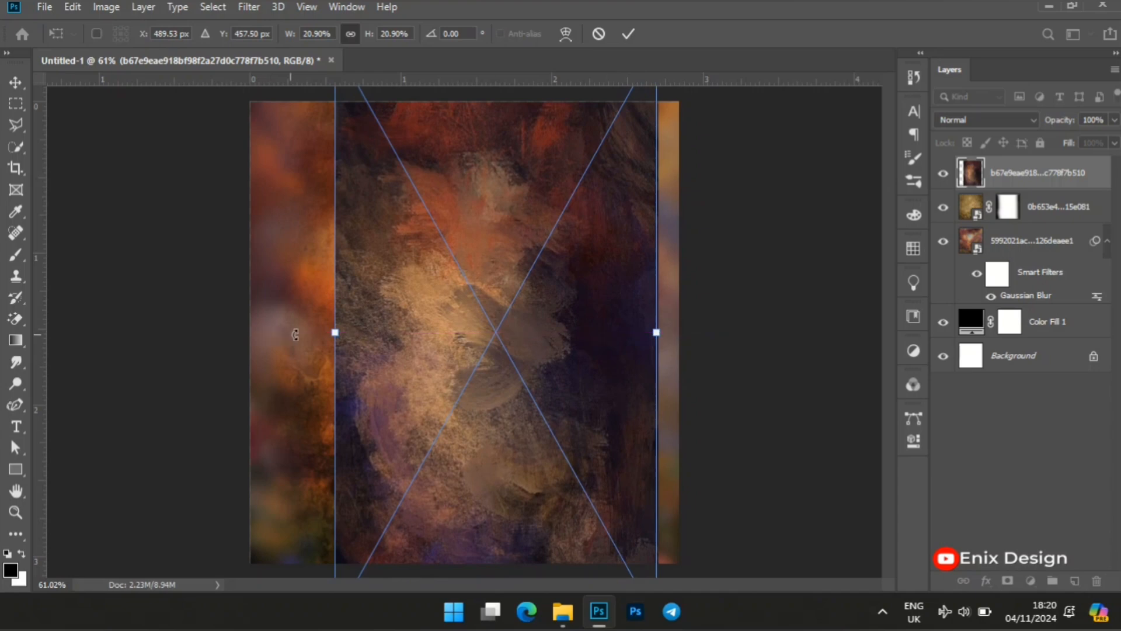
left_click_drag(335, 338, 250, 332)
left_click_drag(661, 335, 678, 333)
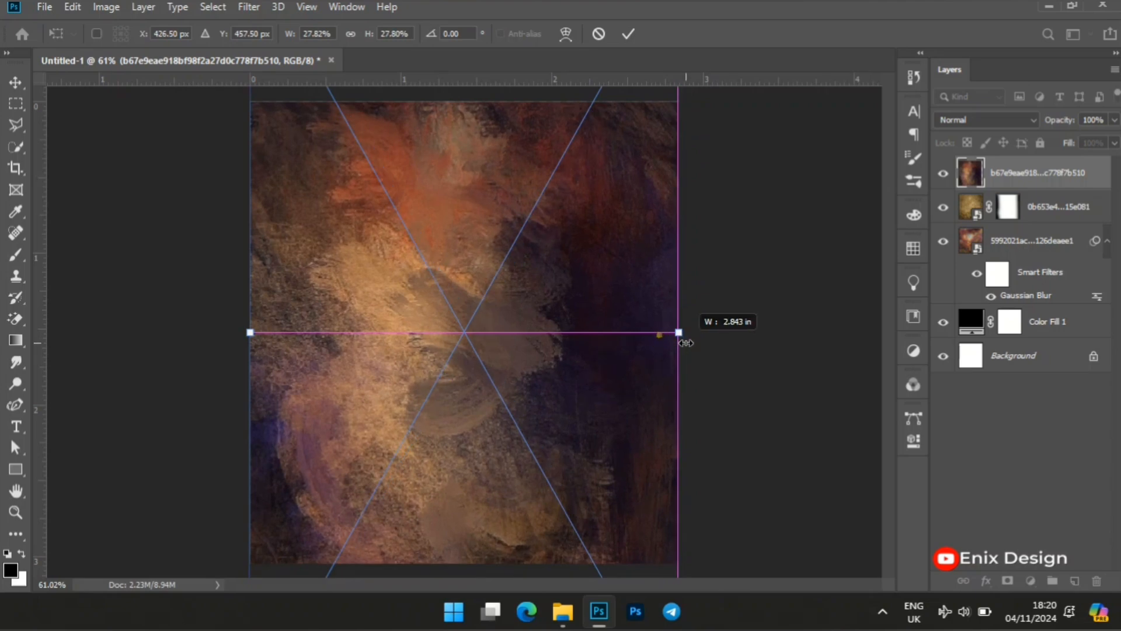
left_click(628, 35)
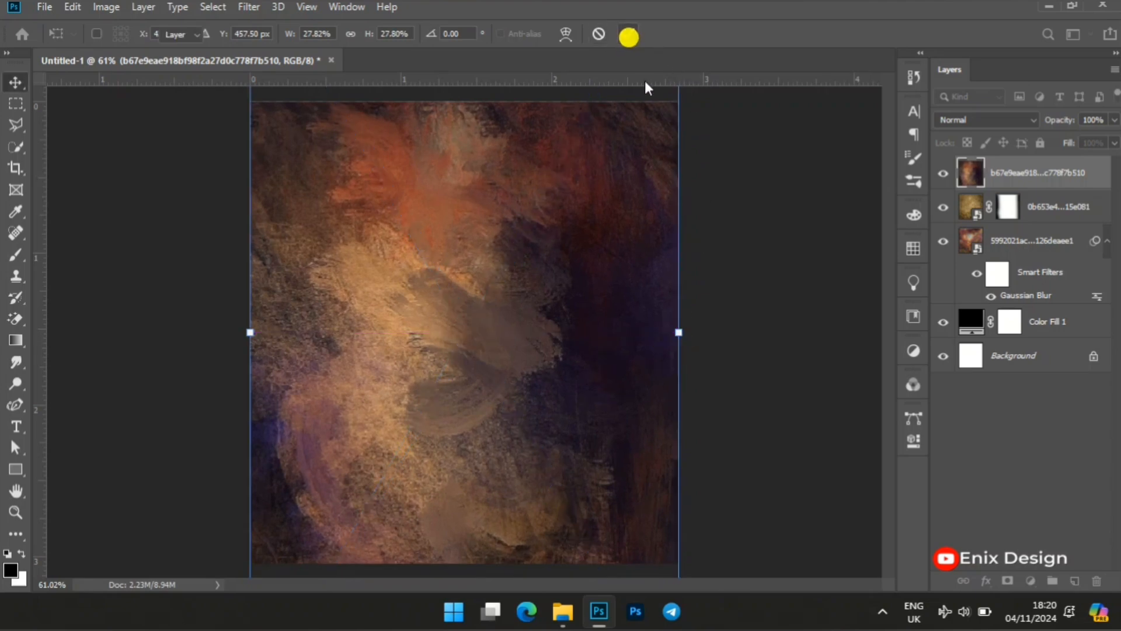
Set the brush-stroke painting layer's blend mode to Saturation and deselect the layer.
left_click(1004, 120)
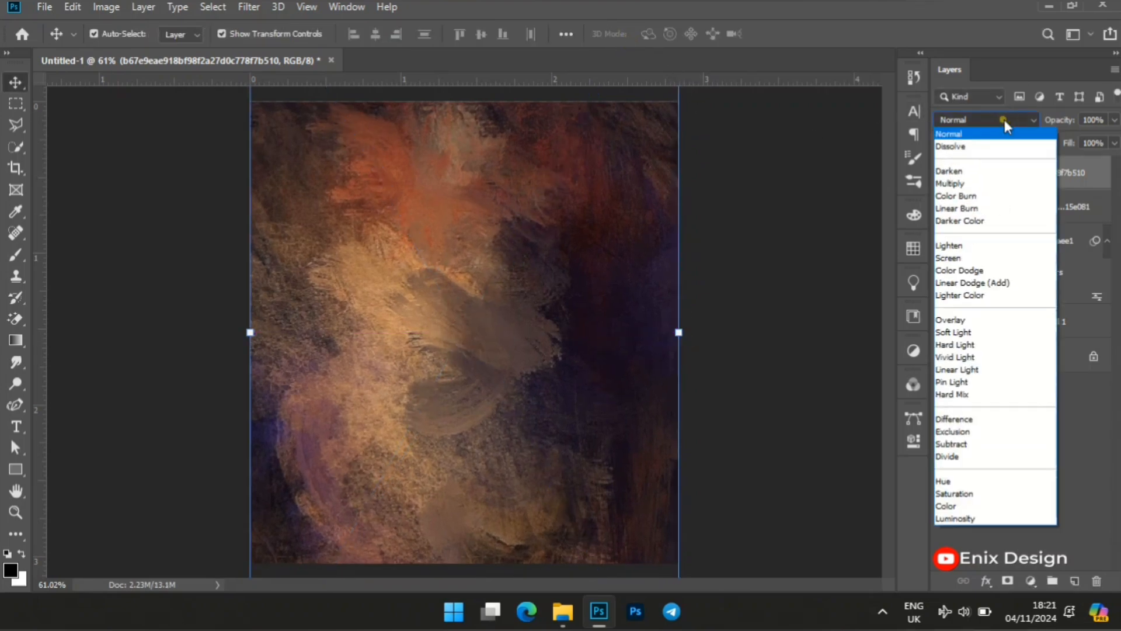
left_click(991, 500)
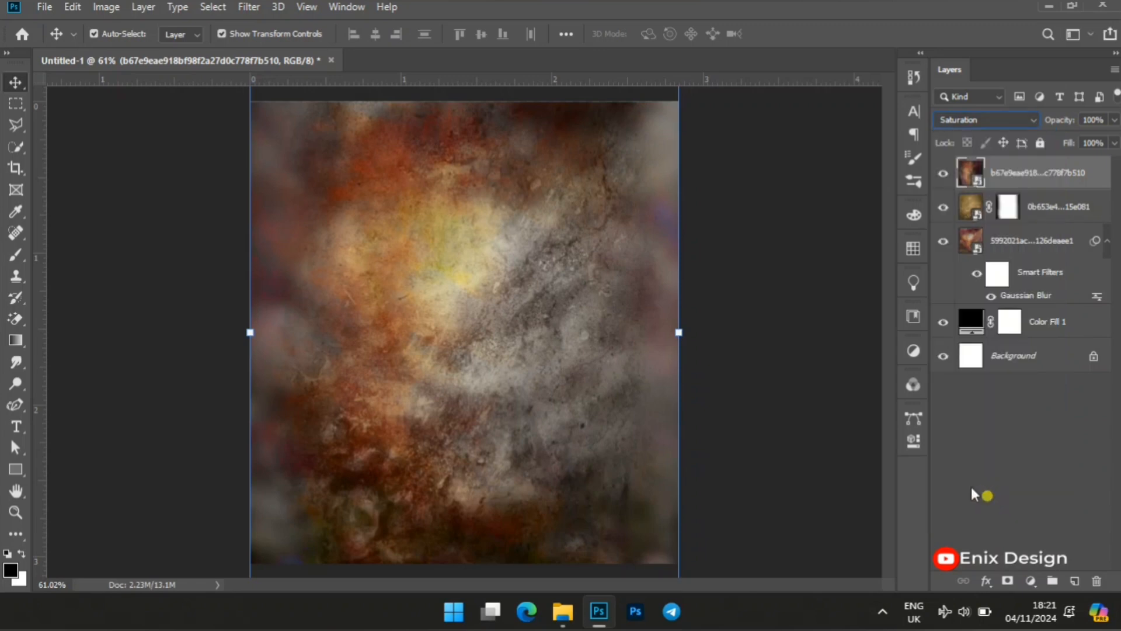
left_click(116, 390)
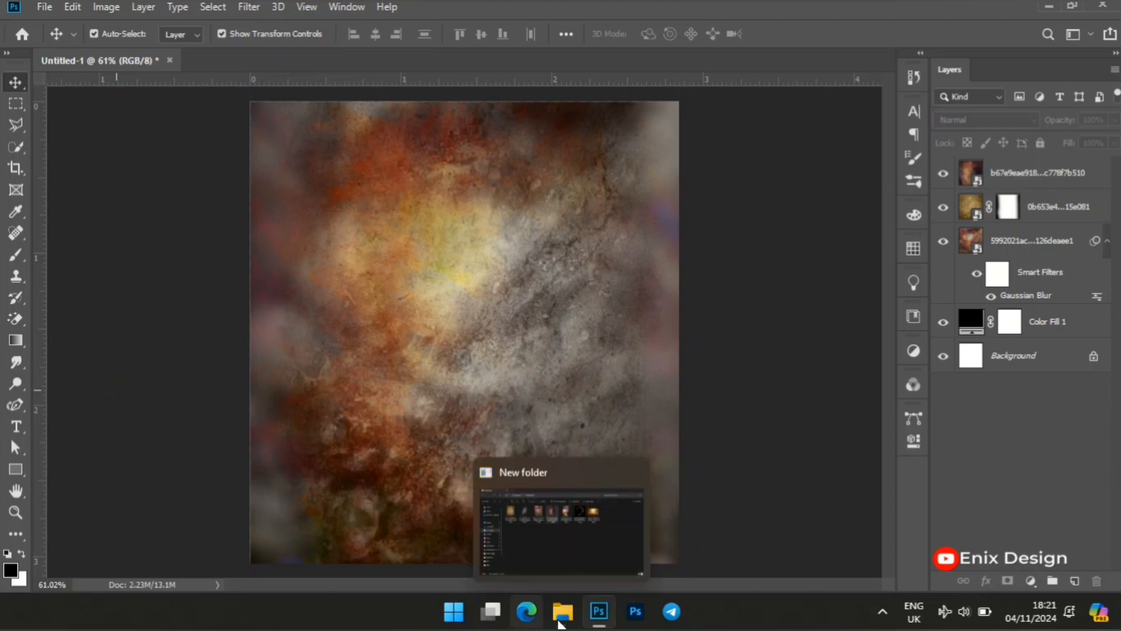
Place the stormy sky and fiery tree image from File Explorer at 16.79% over the right side of the canvas.
left_click(563, 611)
left_click(338, 160)
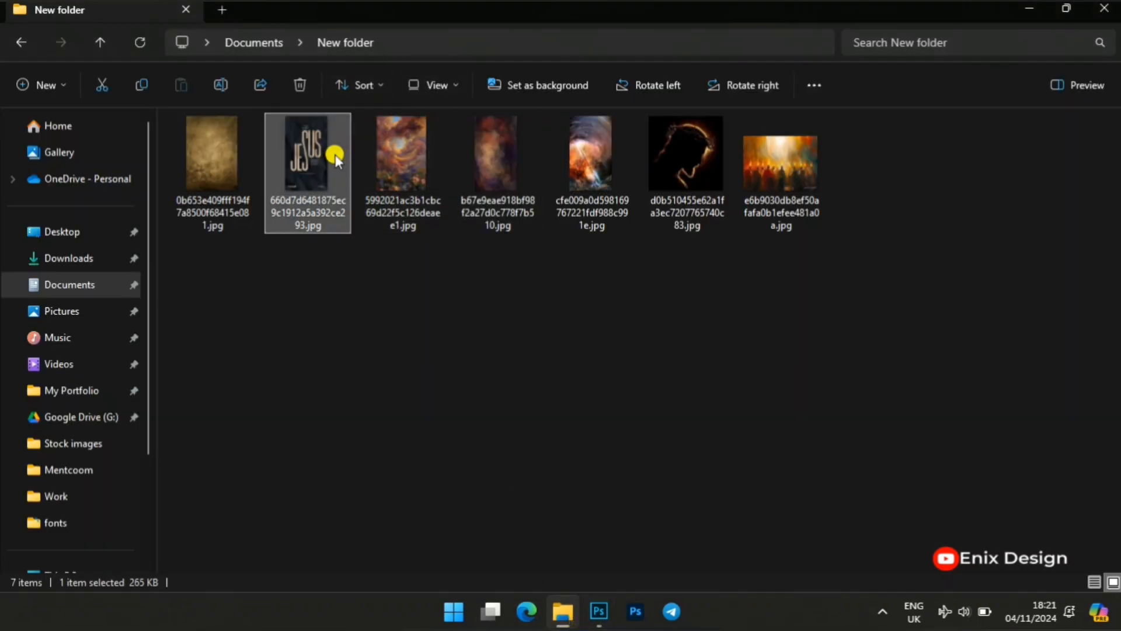
left_click_drag(314, 160, 325, 203)
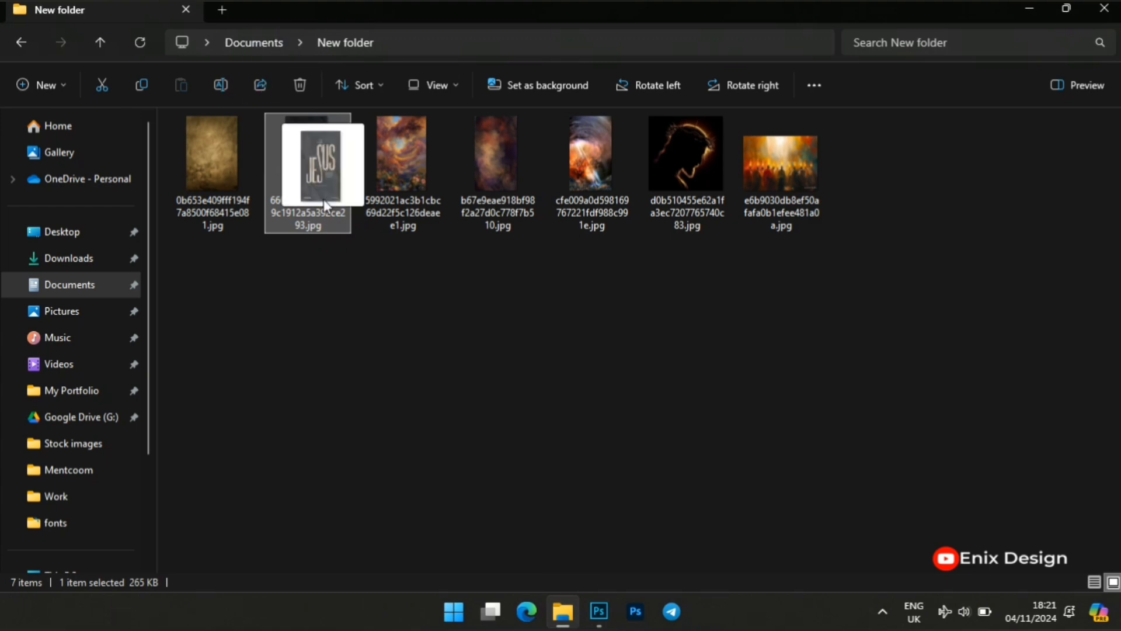
left_click_drag(598, 151, 516, 248)
left_click_drag(450, 407, 551, 407)
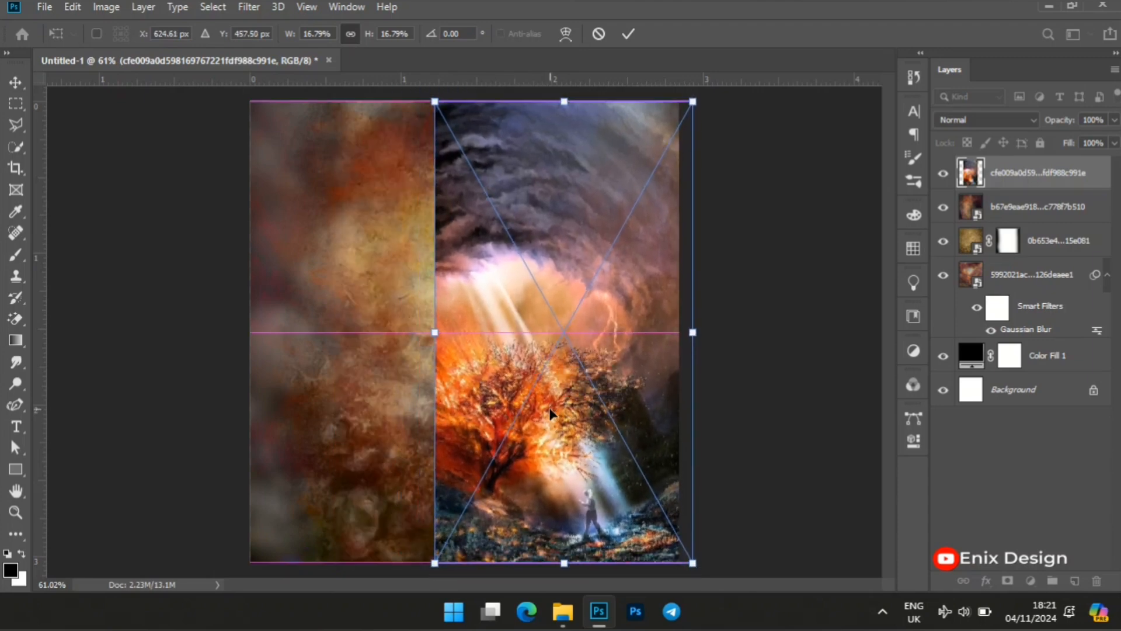
left_click(629, 34)
Add a layer mask to the fiery tree image and fade out its left edge with a soft black 400 px brush.
left_click(1005, 581)
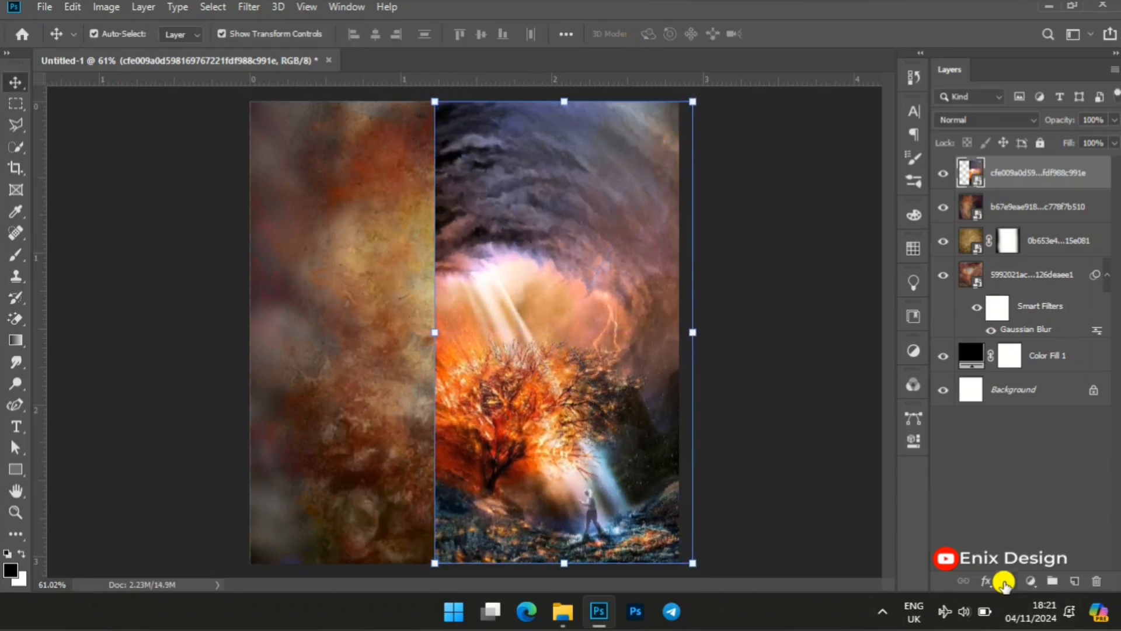
left_click(16, 254)
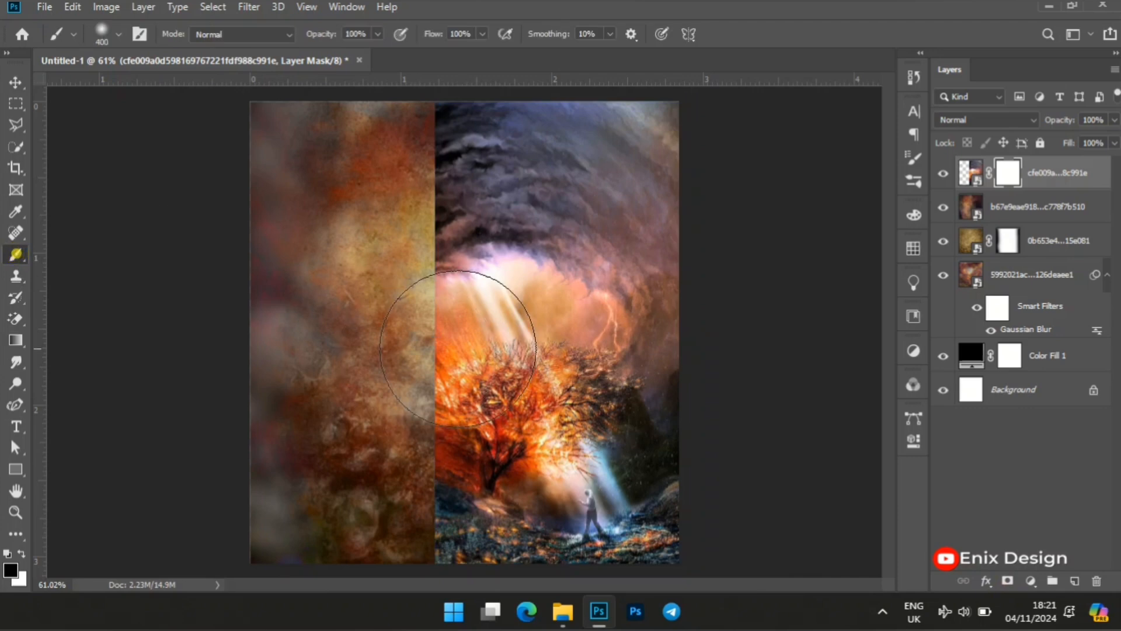
left_click(379, 400)
mouse_move(401, 112)
left_mouse_down()
mouse_move(375, 573)
mouse_move(388, 465)
mouse_move(360, 342)
mouse_move(339, 124)
mouse_move(361, 143)
mouse_move(364, 561)
mouse_move(394, 565)
mouse_move(250, 542)
left_mouse_up()
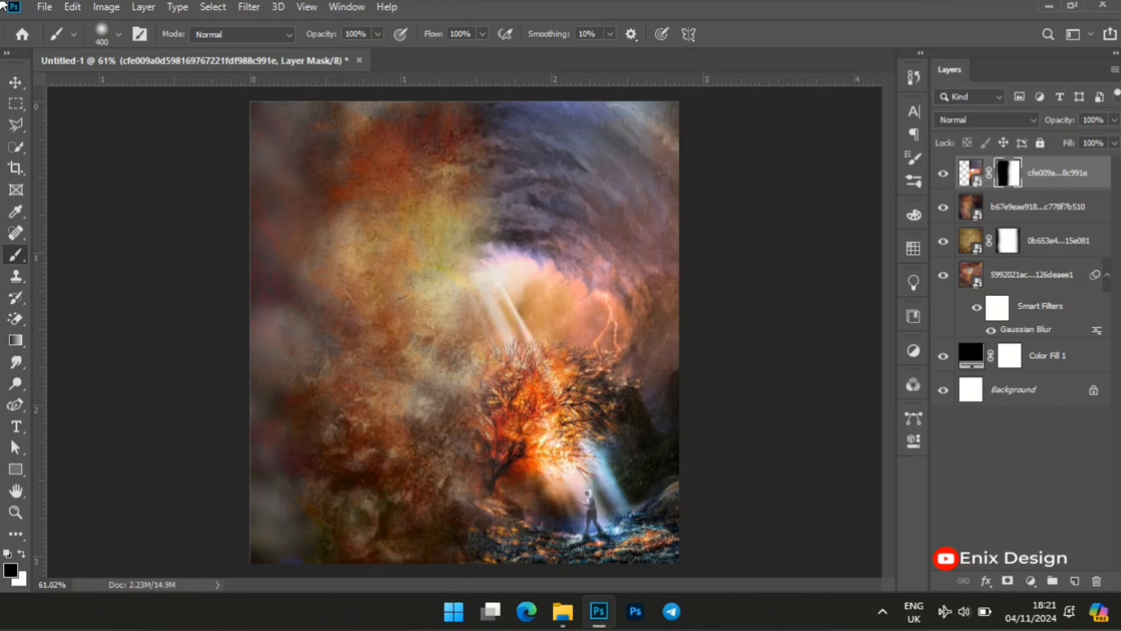
Set the fiery tree layer's blend mode to Lighten and deselect the layer.
left_click(12, 82)
left_click(1028, 119)
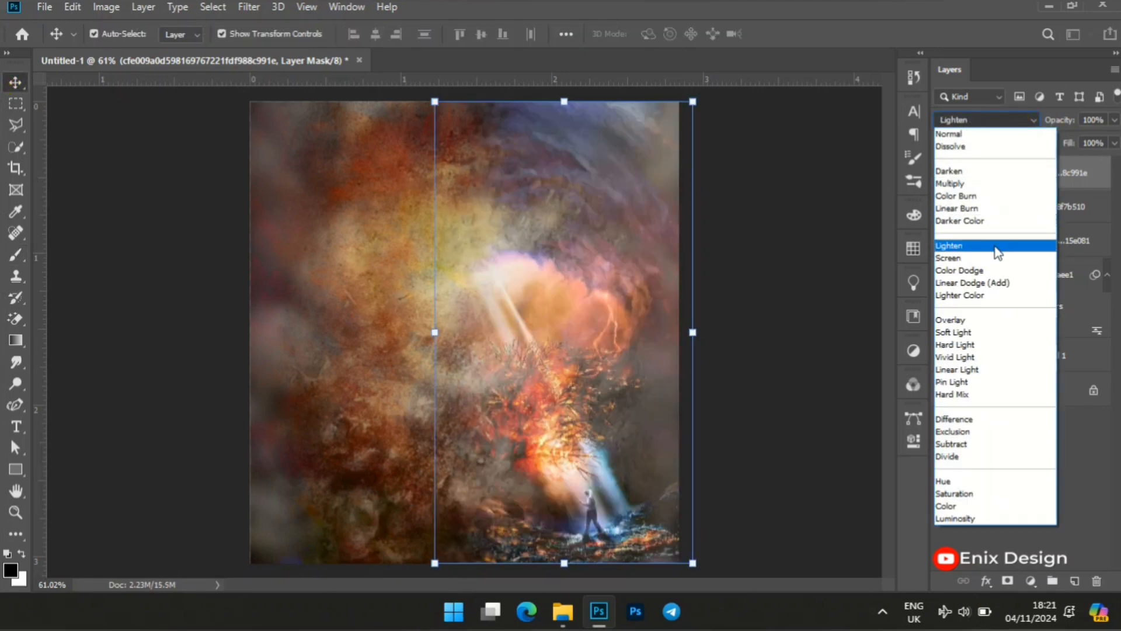
left_click(997, 247)
left_click(77, 234)
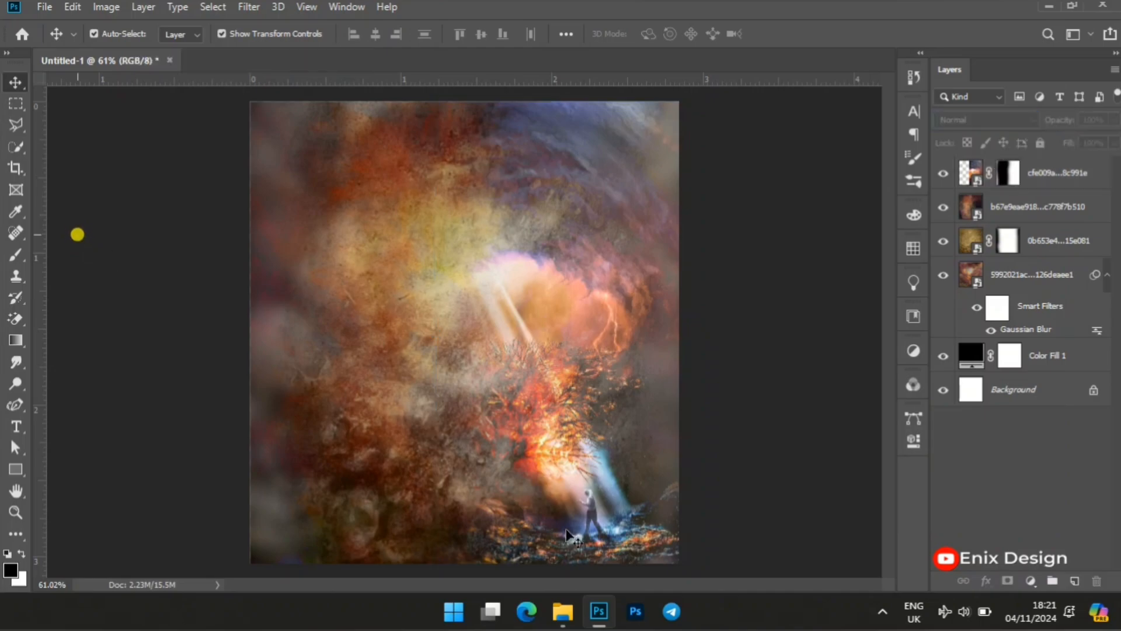
Place the JESUS title image from File Explorer, scaled to about 18.26% and aligned to the canvas's upper-left corner.
left_click(564, 611)
left_click(333, 182)
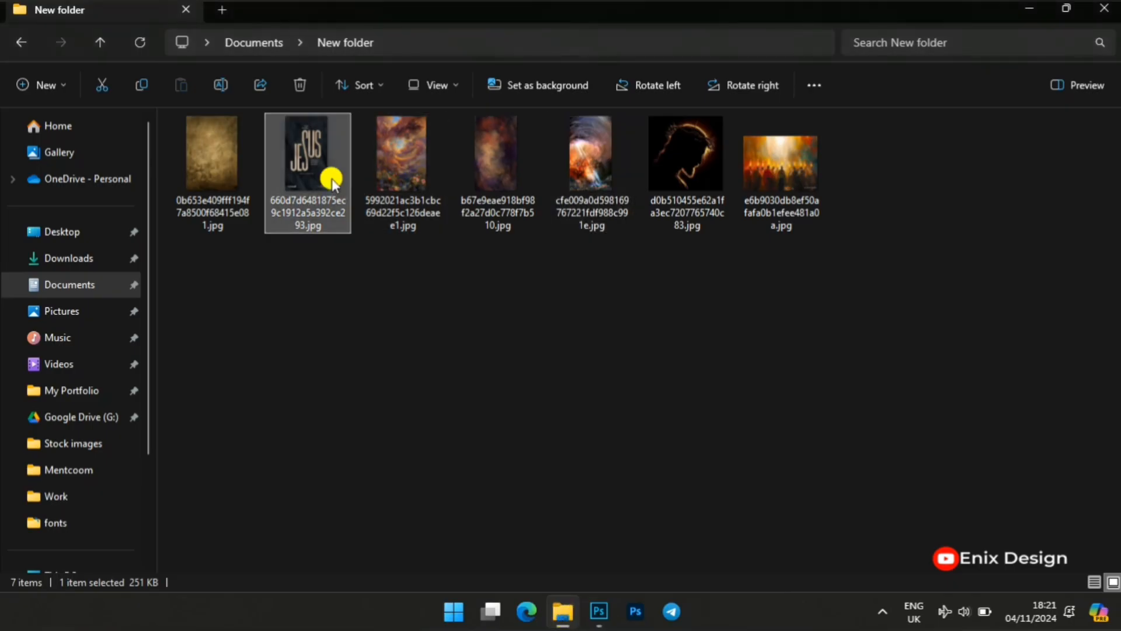
left_click_drag(318, 164, 365, 390)
left_click_drag(466, 367, 385, 362)
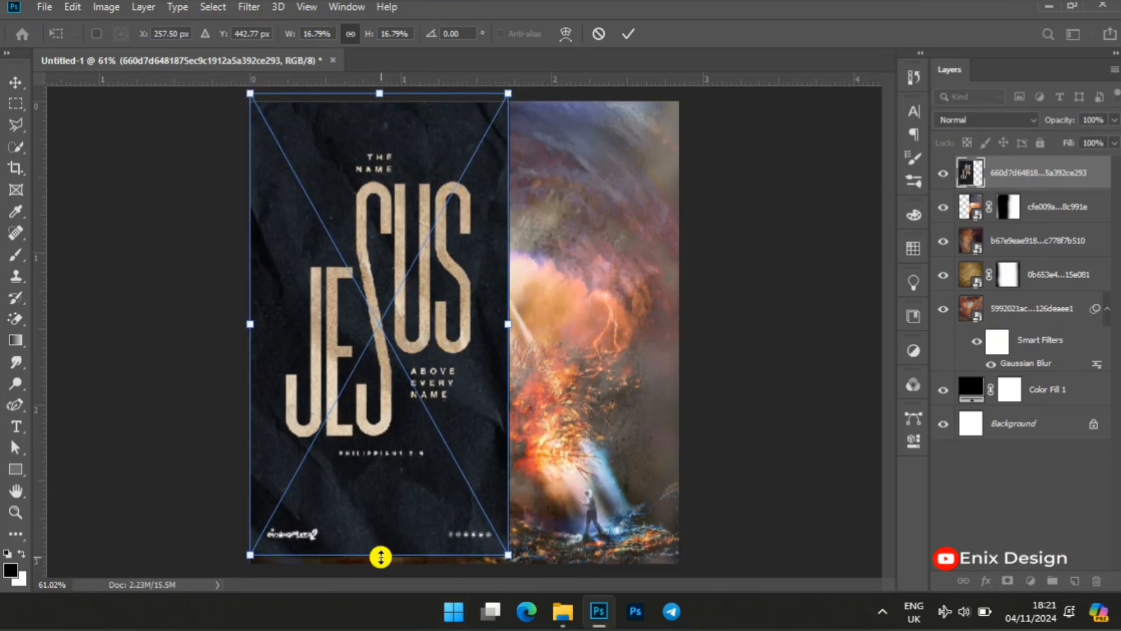
left_click_drag(380, 557, 389, 591)
left_click_drag(422, 429, 437, 436)
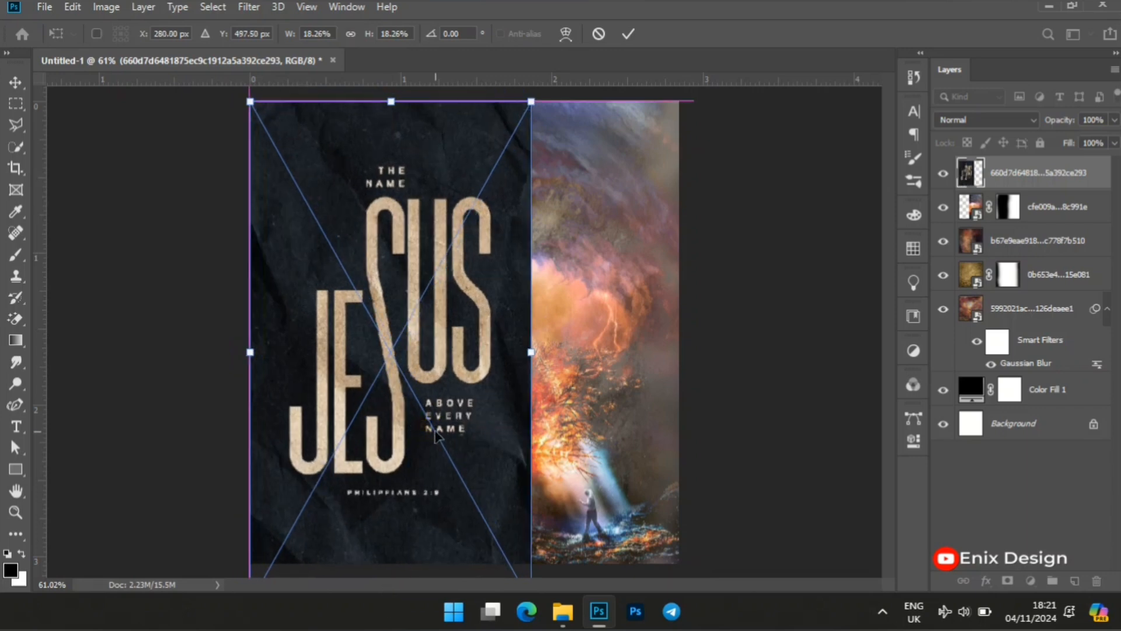
left_click(634, 34)
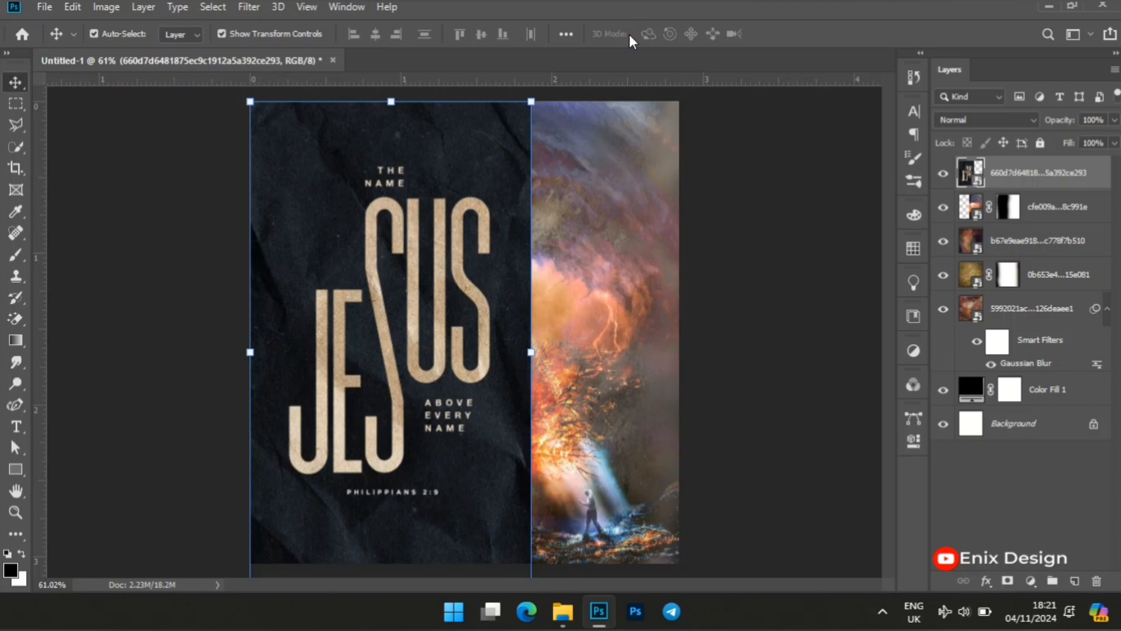
Set the title layer's blend mode to Screen and mask out its right edge with a soft black 400 px brush.
left_click(1011, 124)
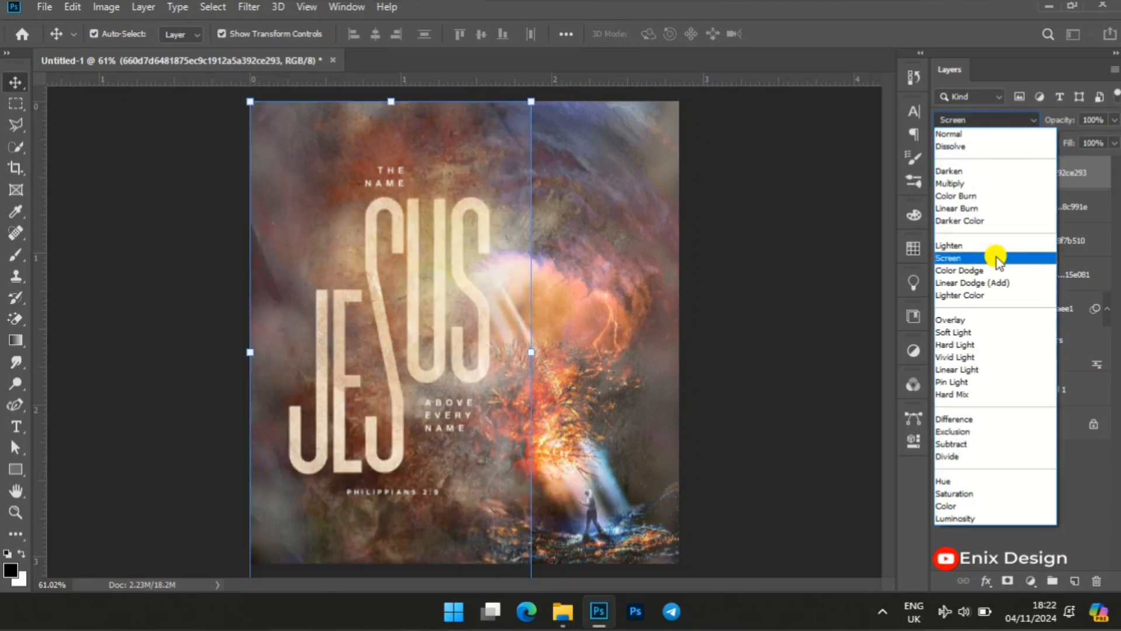
left_click(997, 259)
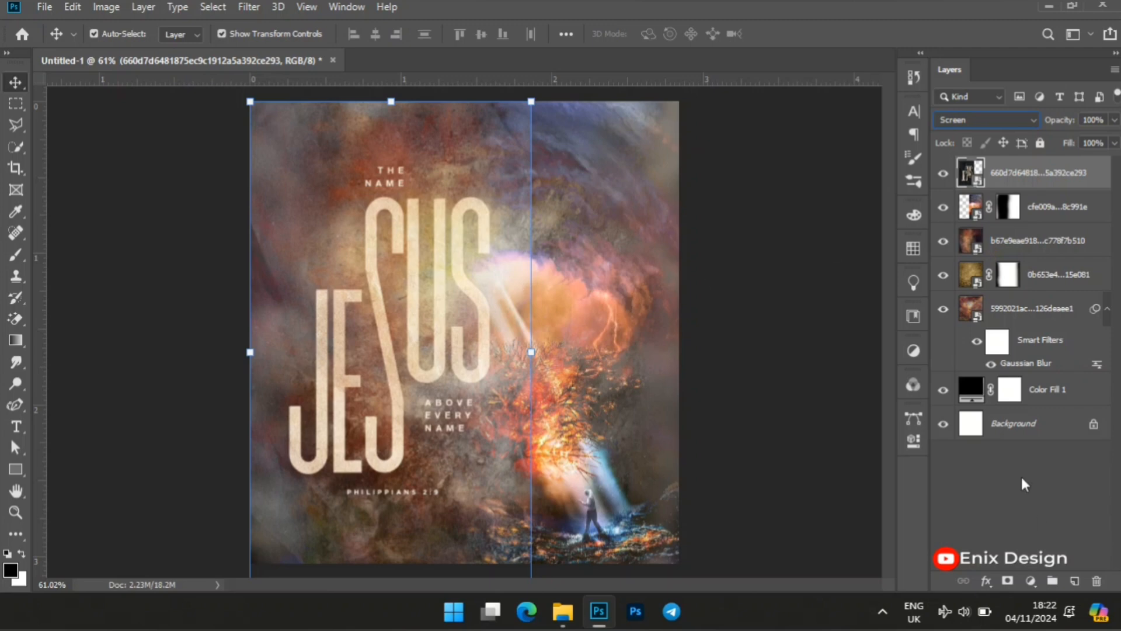
left_click(1008, 581)
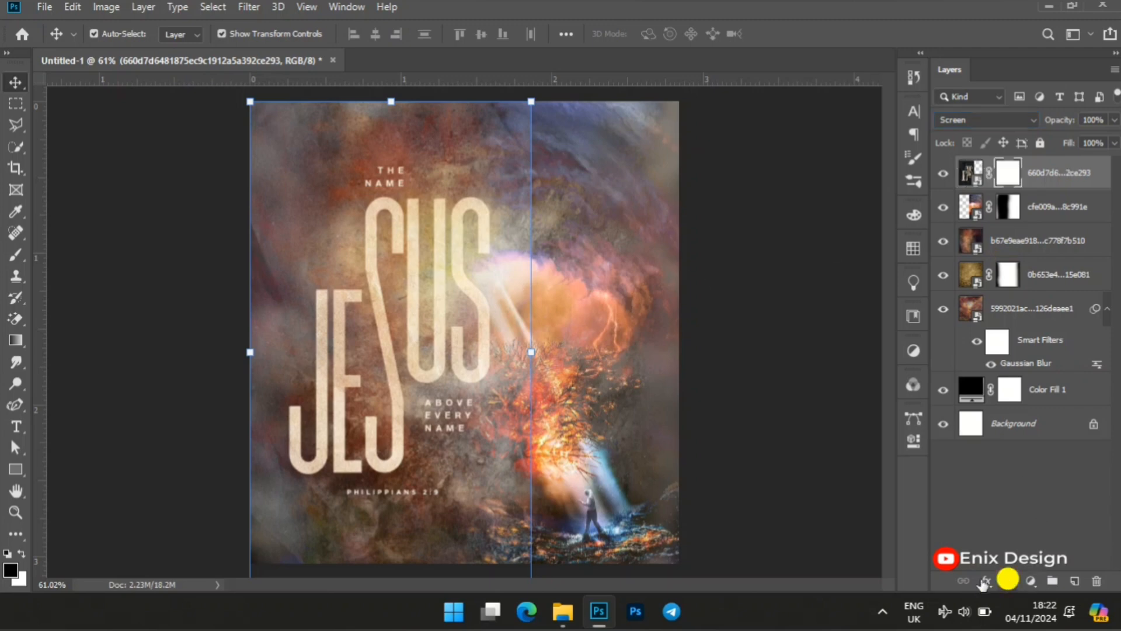
left_click(16, 255)
mouse_move(601, 124)
left_mouse_down()
mouse_move(614, 153)
mouse_move(588, 110)
mouse_move(626, 327)
mouse_move(613, 299)
mouse_move(608, 396)
mouse_move(559, 281)
mouse_move(582, 438)
left_mouse_up()
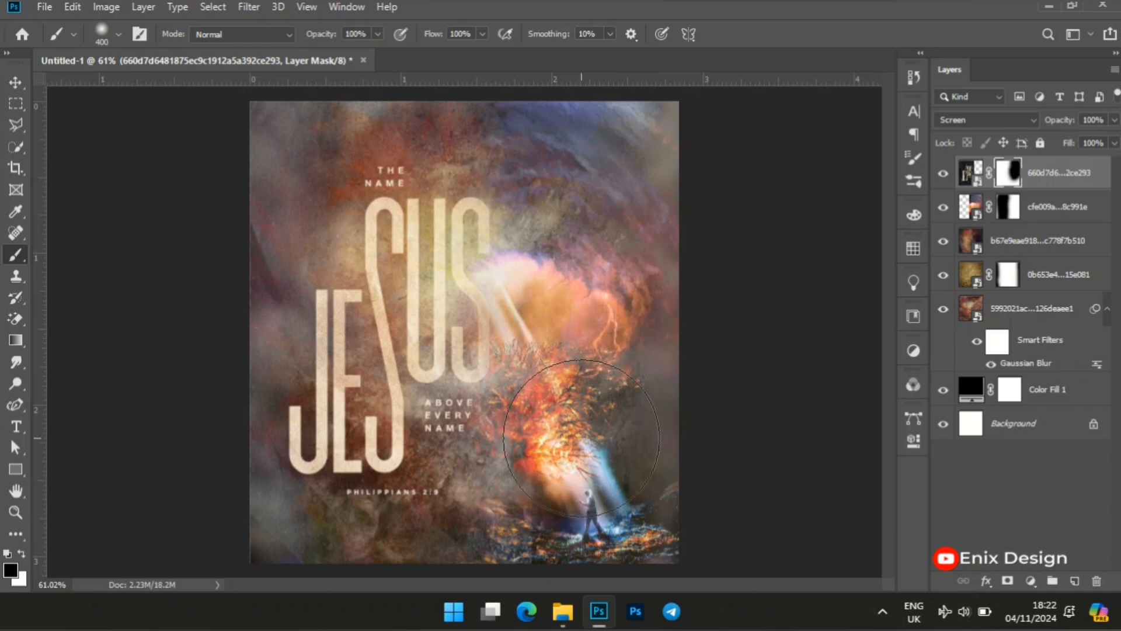
key("ctrl+z")
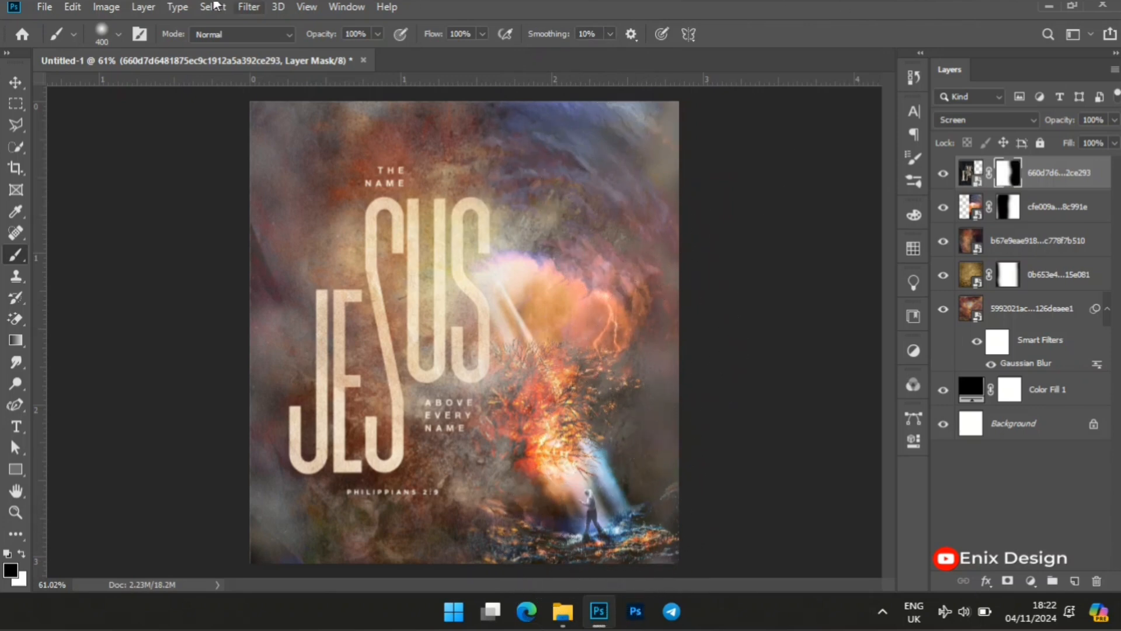
Shift the JESUS title layer slightly to the right and fade out its hard left edge on the layer mask.
left_click(15, 82)
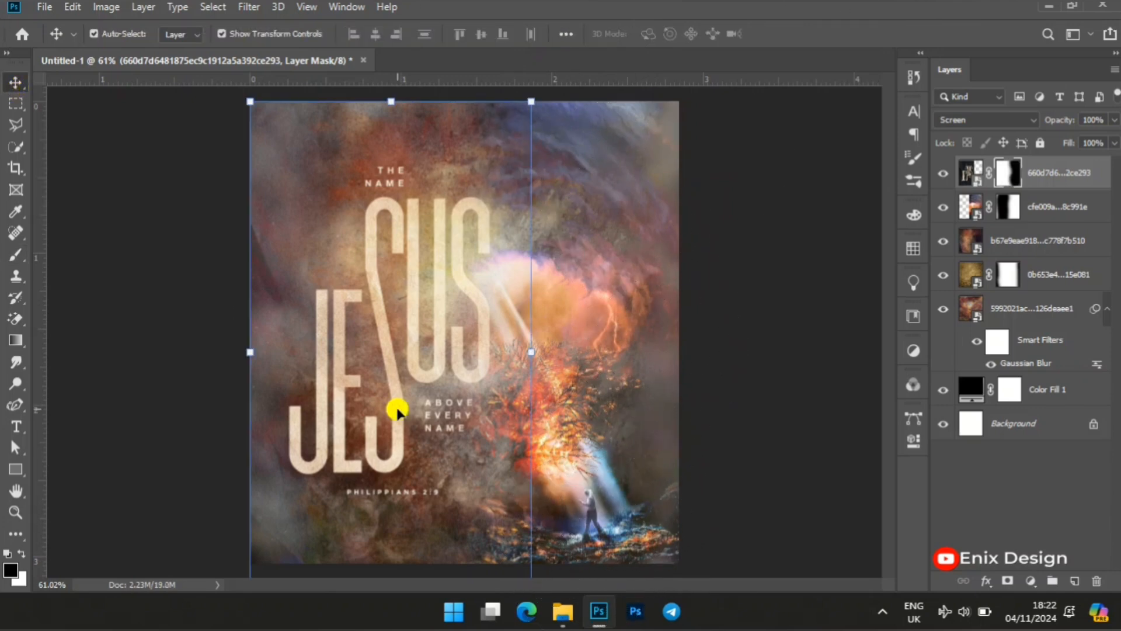
left_click_drag(397, 409, 422, 415)
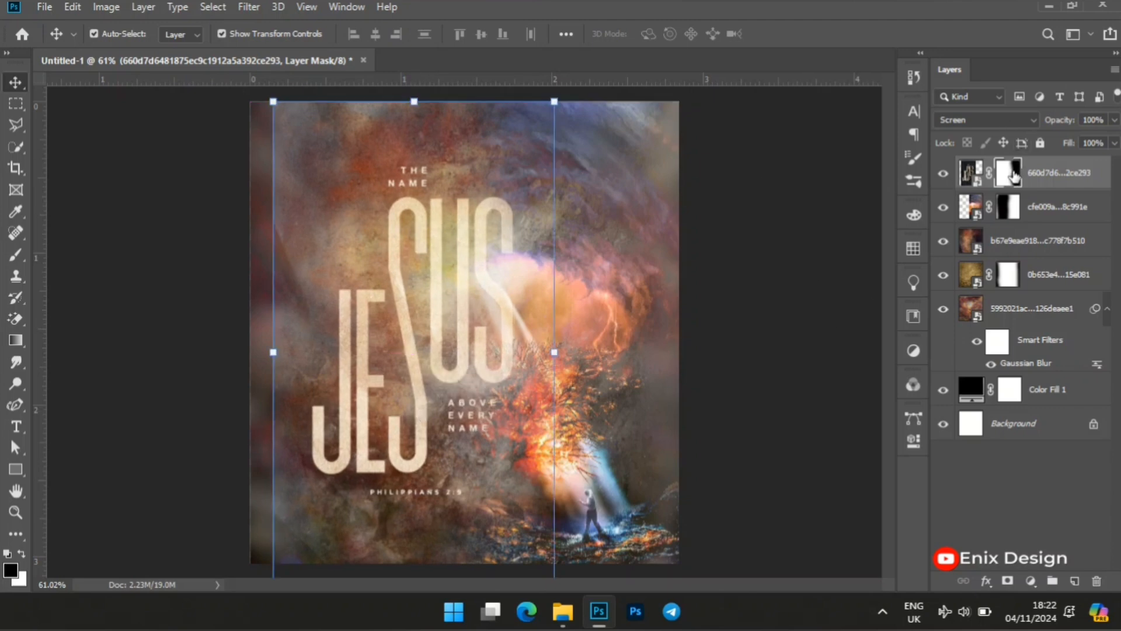
left_click(14, 253)
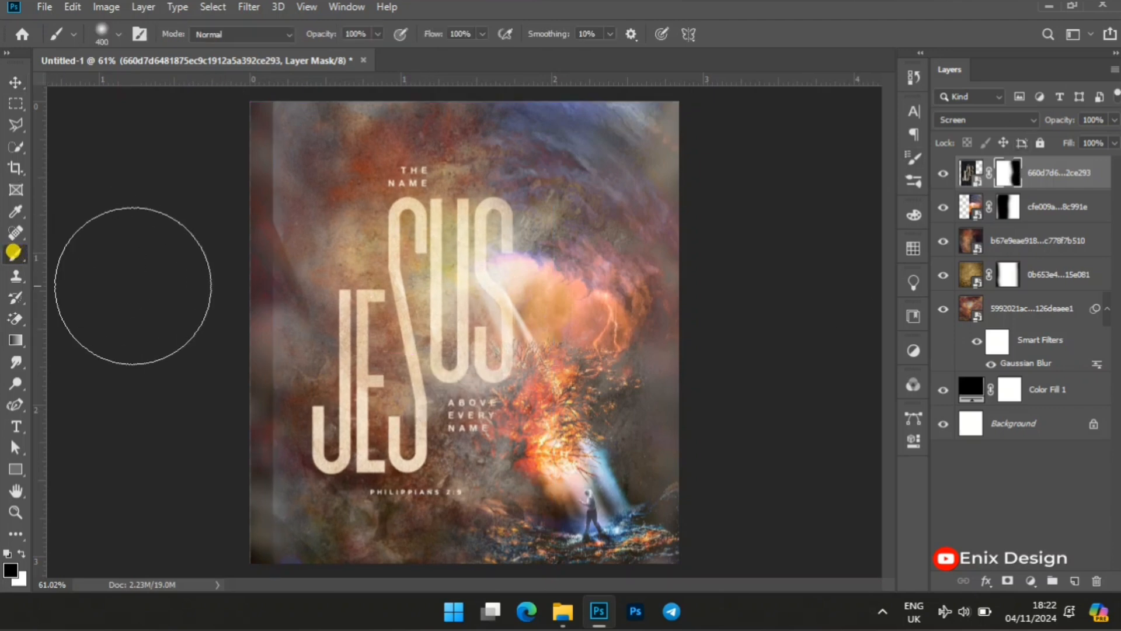
mouse_move(188, 323)
left_mouse_down()
mouse_move(181, 239)
mouse_move(195, 125)
mouse_move(195, 395)
mouse_move(215, 418)
mouse_move(203, 518)
mouse_move(170, 447)
mouse_move(188, 245)
mouse_move(225, 175)
mouse_move(200, 479)
mouse_move(206, 519)
mouse_move(180, 622)
mouse_move(121, 628)
left_mouse_up()
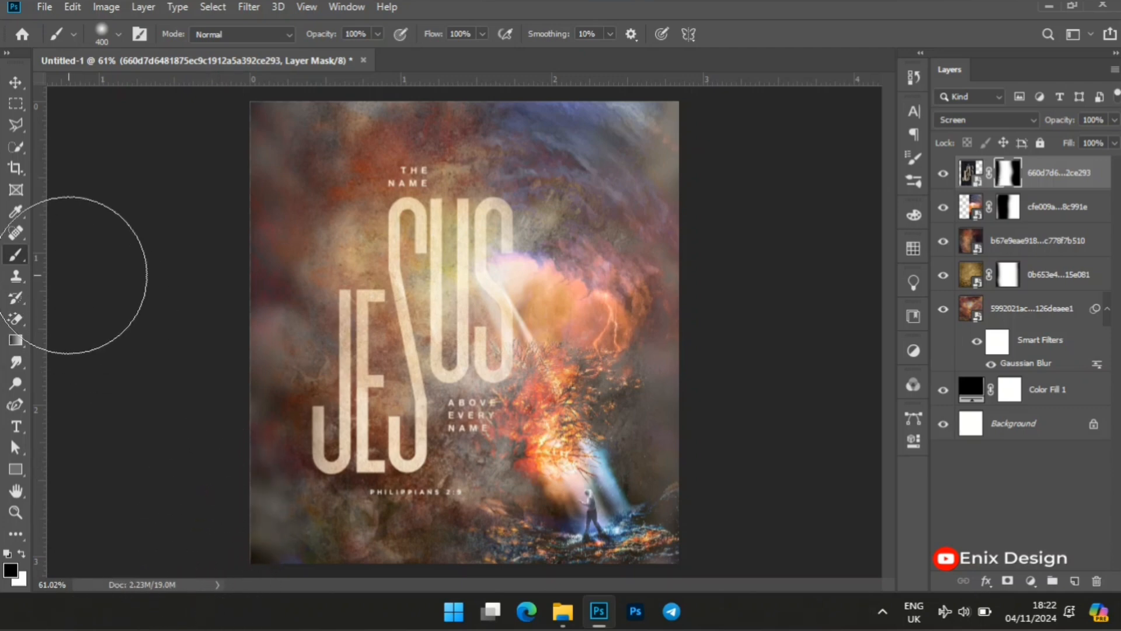
left_click(16, 82)
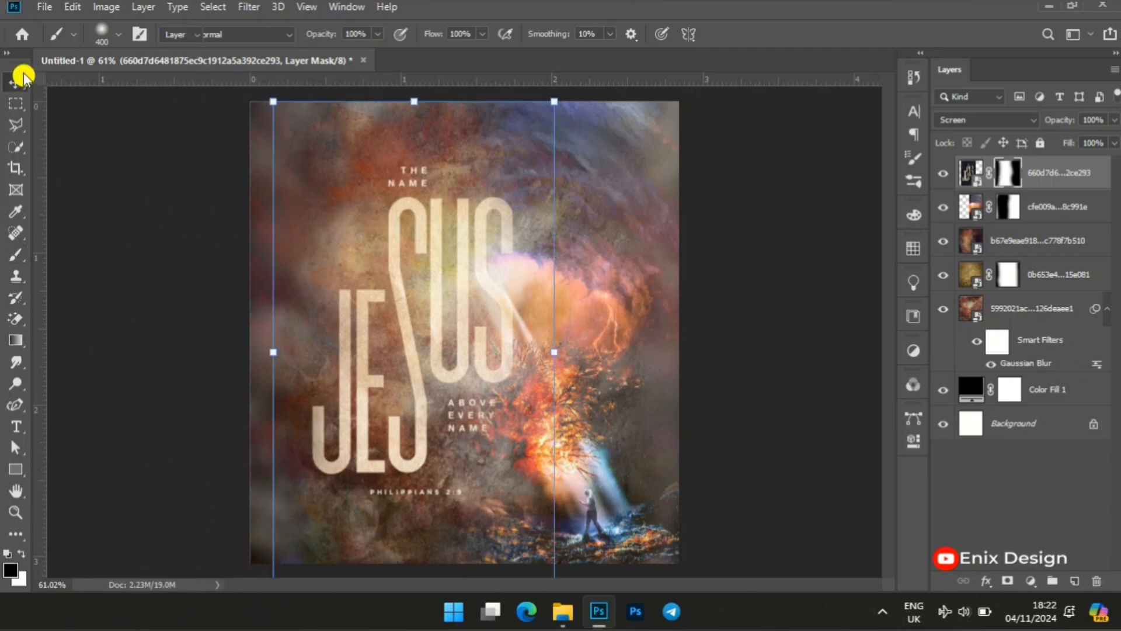
Place the glowing crown-of-thorns silhouette image from File Explorer at 27.82%, nearly filling the canvas and nudged slightly right.
left_click(557, 624)
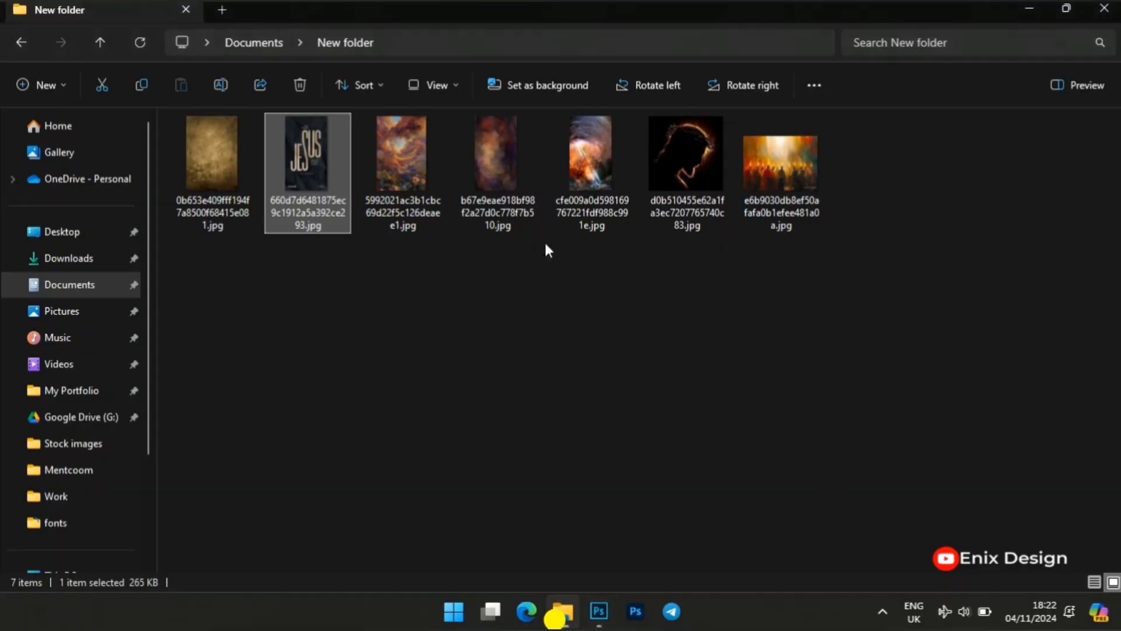
left_click(725, 154)
left_click_drag(695, 156, 454, 283)
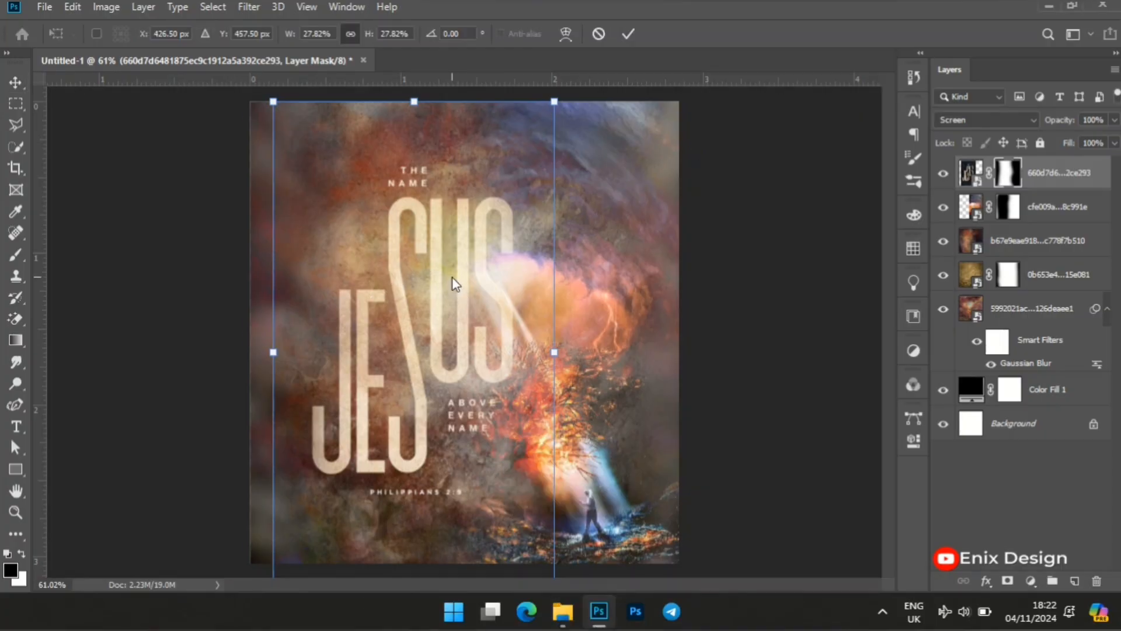
left_click_drag(461, 369, 468, 371)
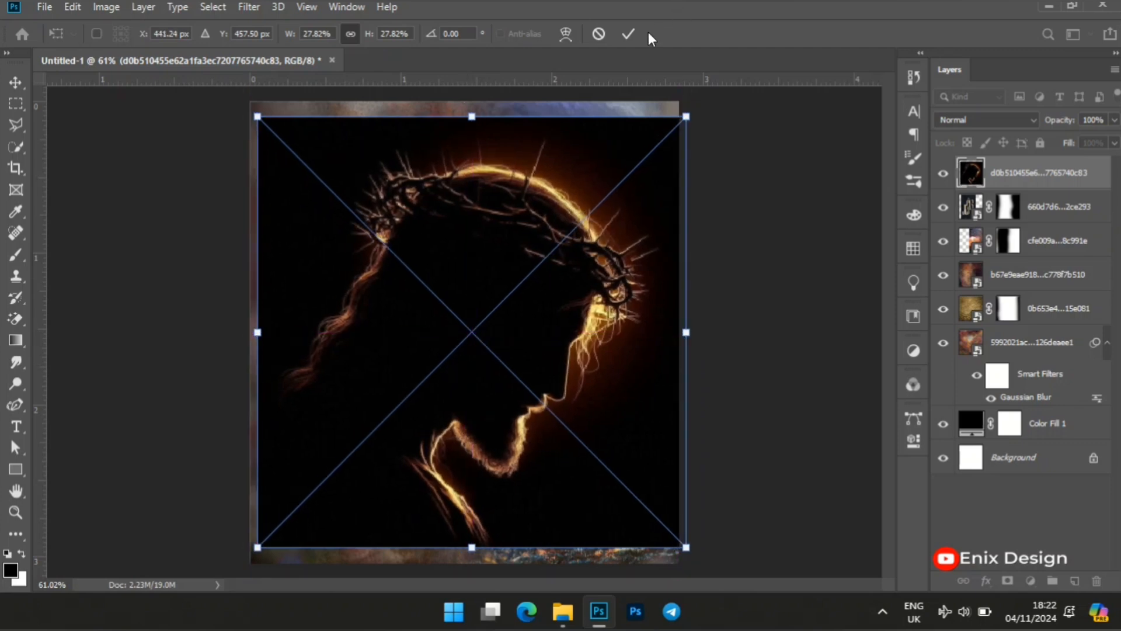
left_click(629, 36)
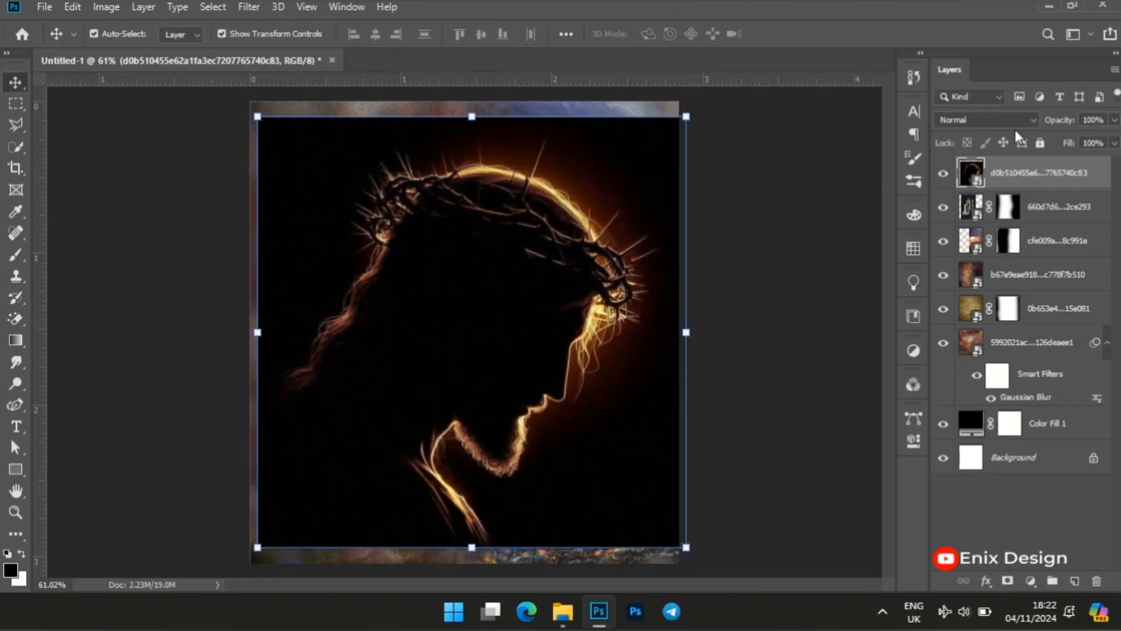
Set the silhouette layer's blend mode to Screen and shift it up and left until it meets the canvas's upper edge.
left_click(1017, 123)
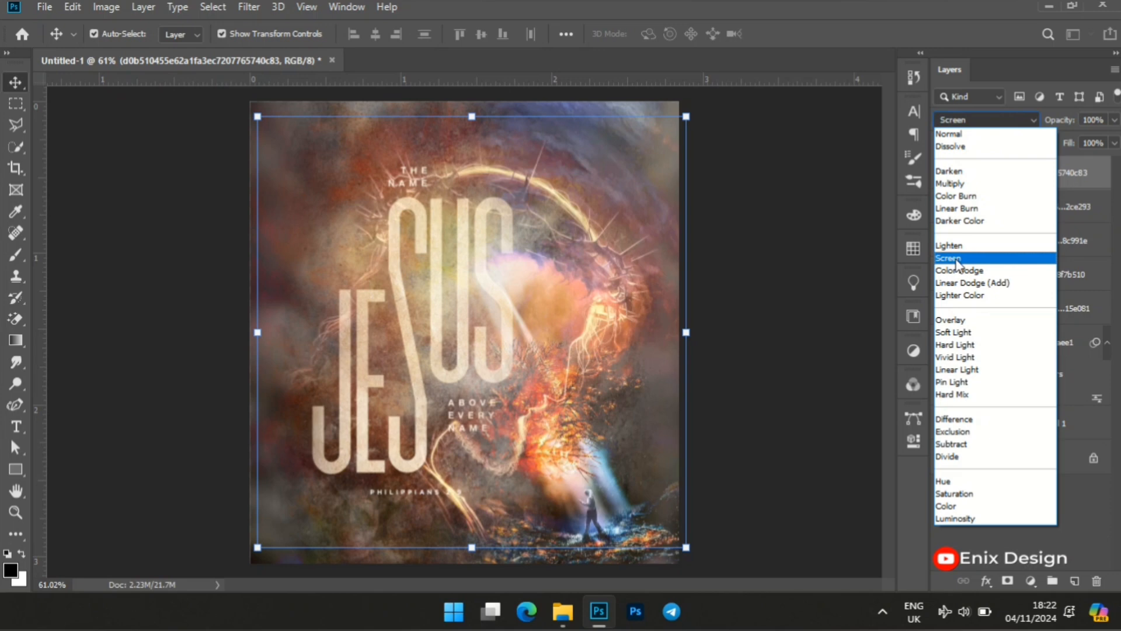
left_click(958, 263)
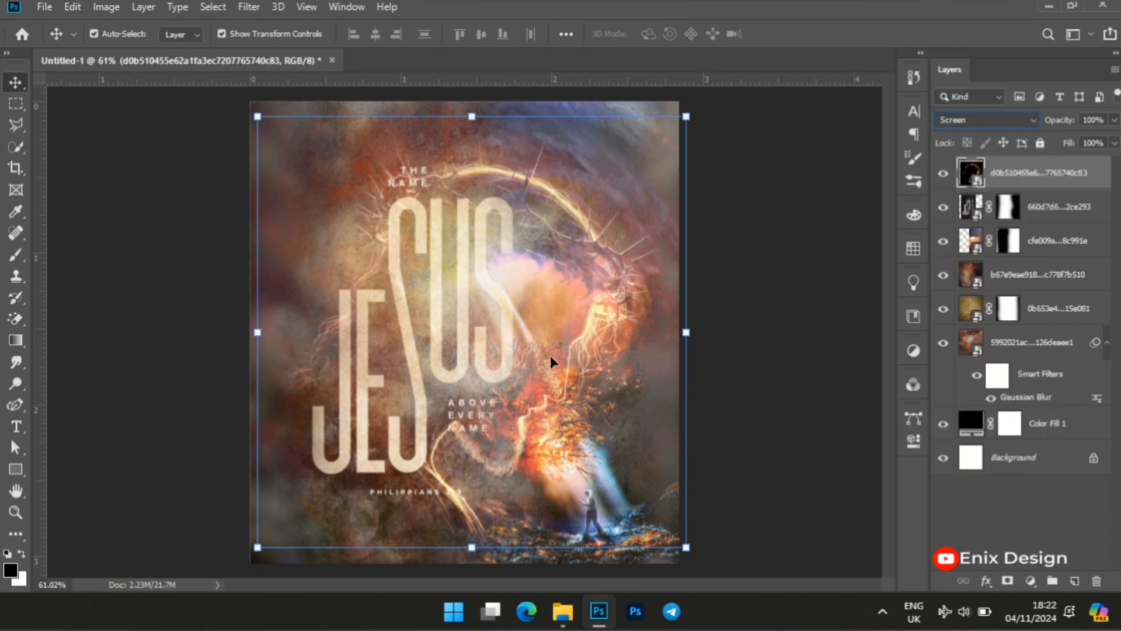
mouse_move(570, 332)
left_mouse_down()
mouse_move(556, 325)
mouse_move(552, 338)
mouse_move(551, 325)
left_mouse_up()
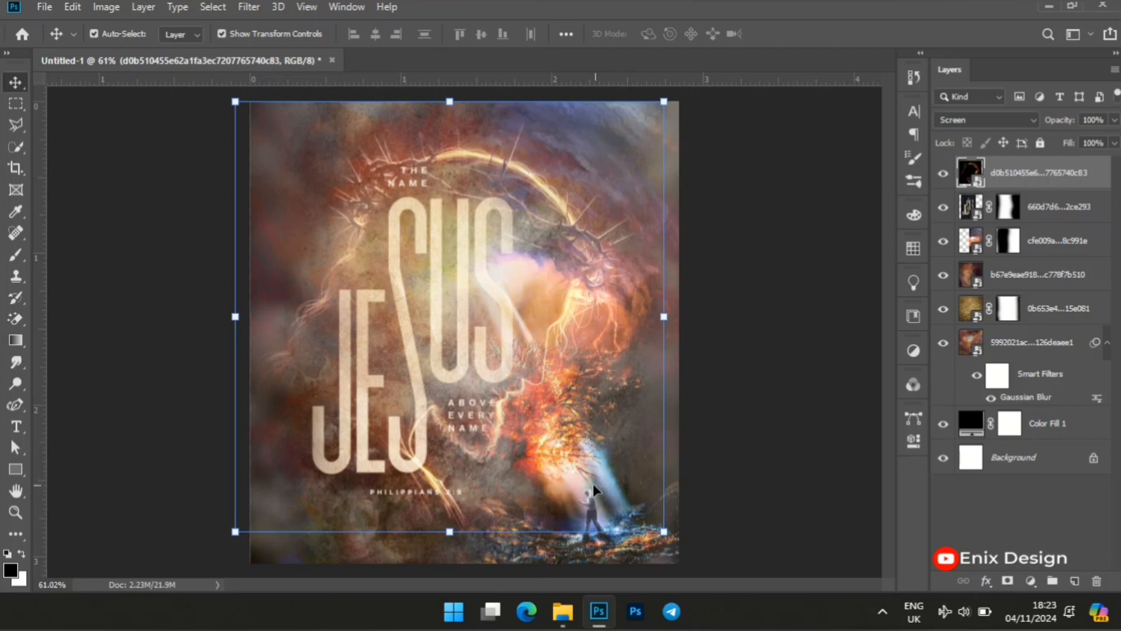
left_click(558, 417)
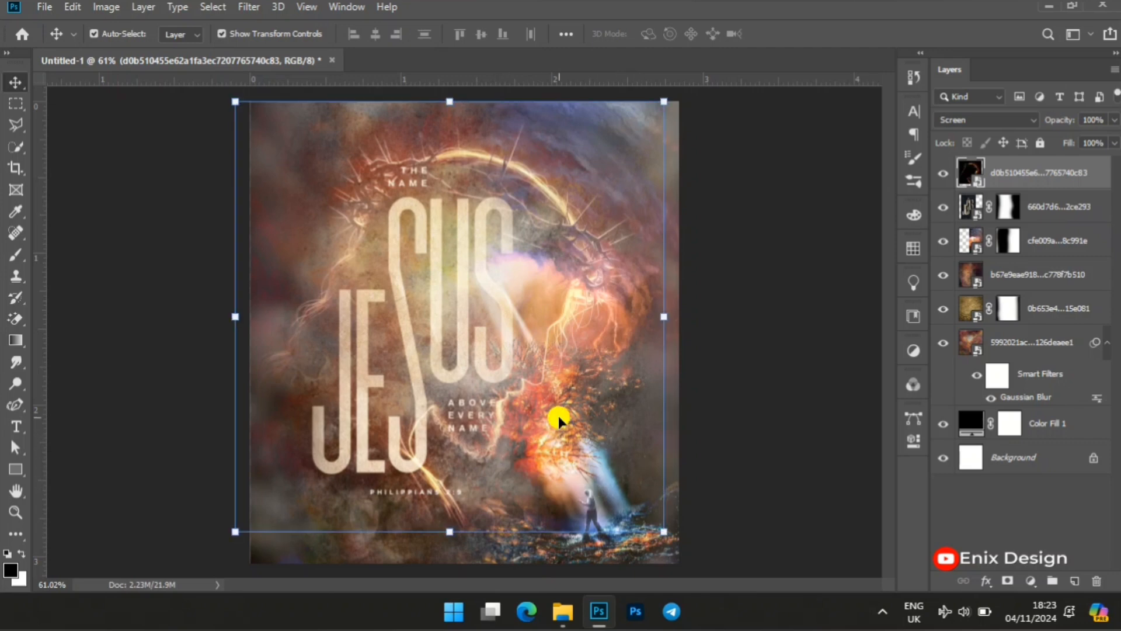
left_click(830, 229)
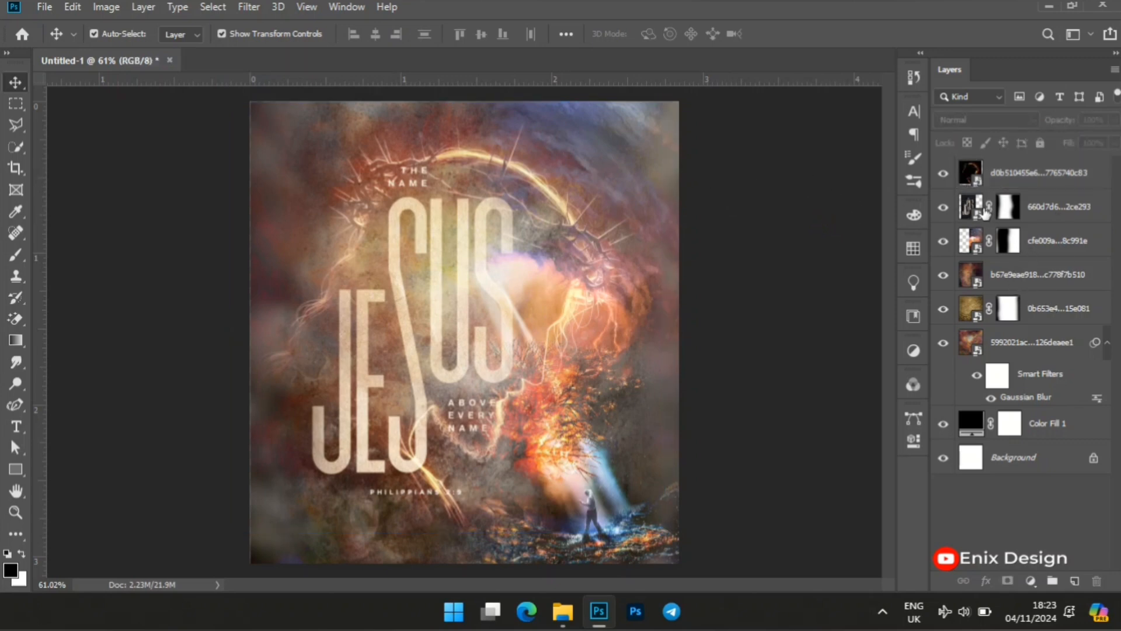
Shift the fiery tree layer to the right and mask out its left side inside the face with the soft black 400 px brush.
left_click(1055, 235)
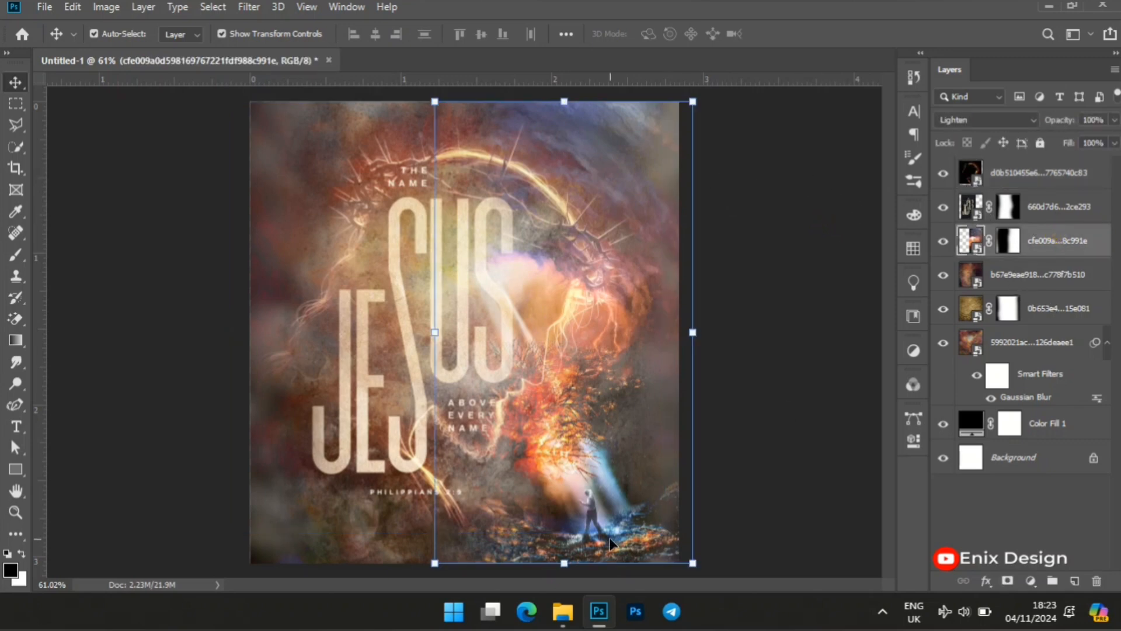
mouse_move(611, 545)
left_mouse_down()
mouse_move(647, 546)
mouse_move(611, 535)
mouse_move(629, 544)
left_mouse_up()
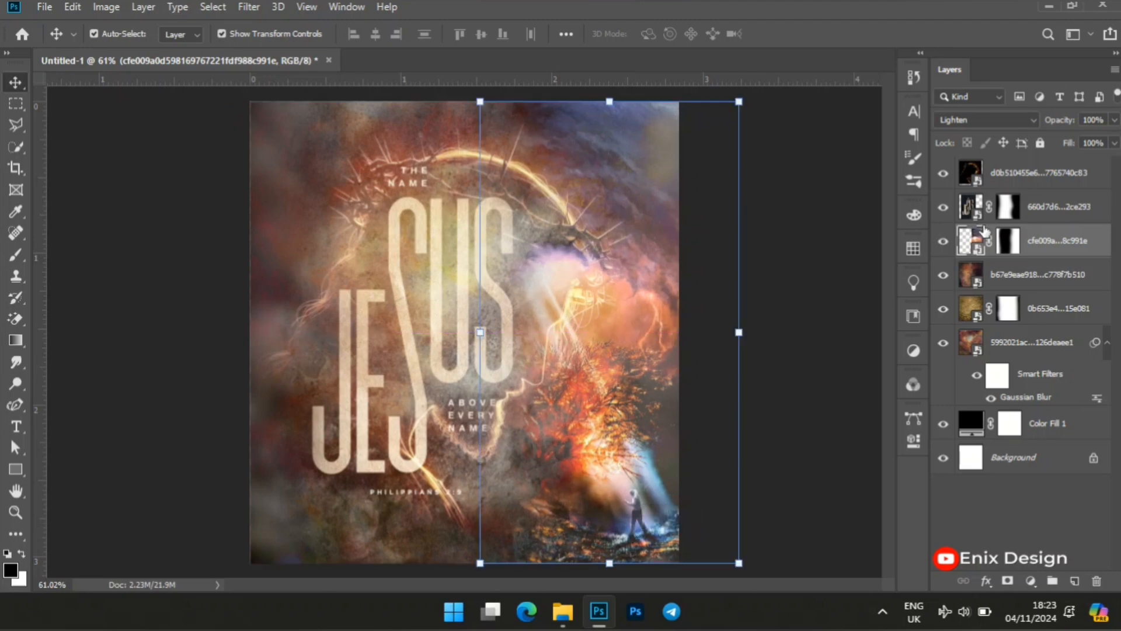
left_click(1009, 240)
left_click(16, 255)
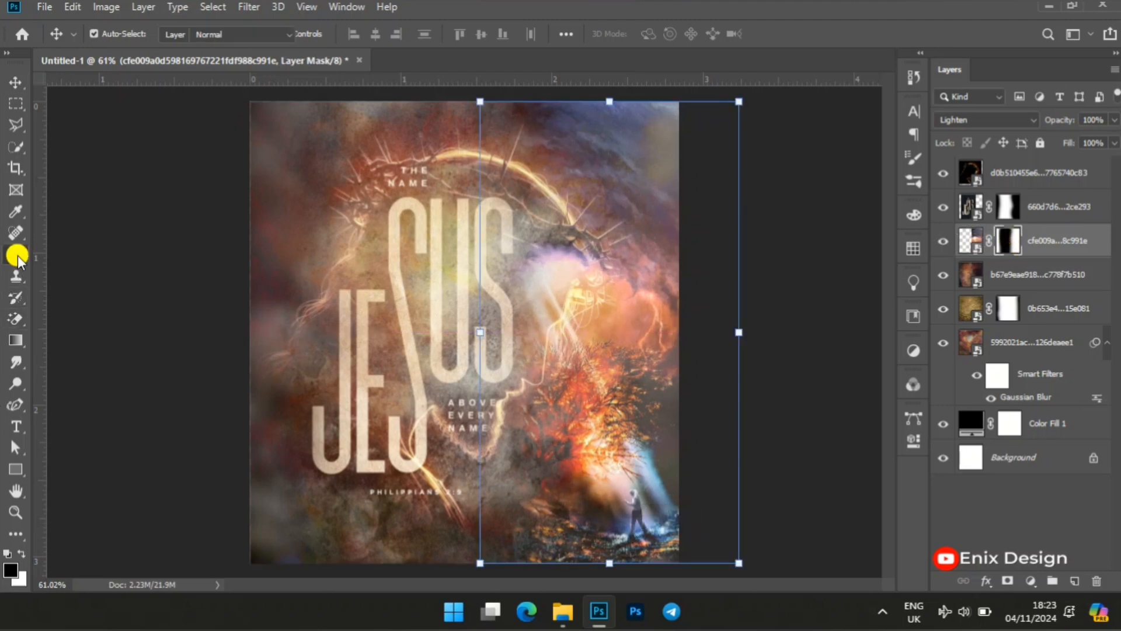
mouse_move(436, 257)
left_mouse_down()
mouse_move(461, 282)
mouse_move(463, 231)
mouse_move(501, 215)
mouse_move(477, 236)
mouse_move(499, 280)
mouse_move(460, 398)
mouse_move(449, 364)
mouse_move(440, 376)
mouse_move(468, 339)
left_mouse_up()
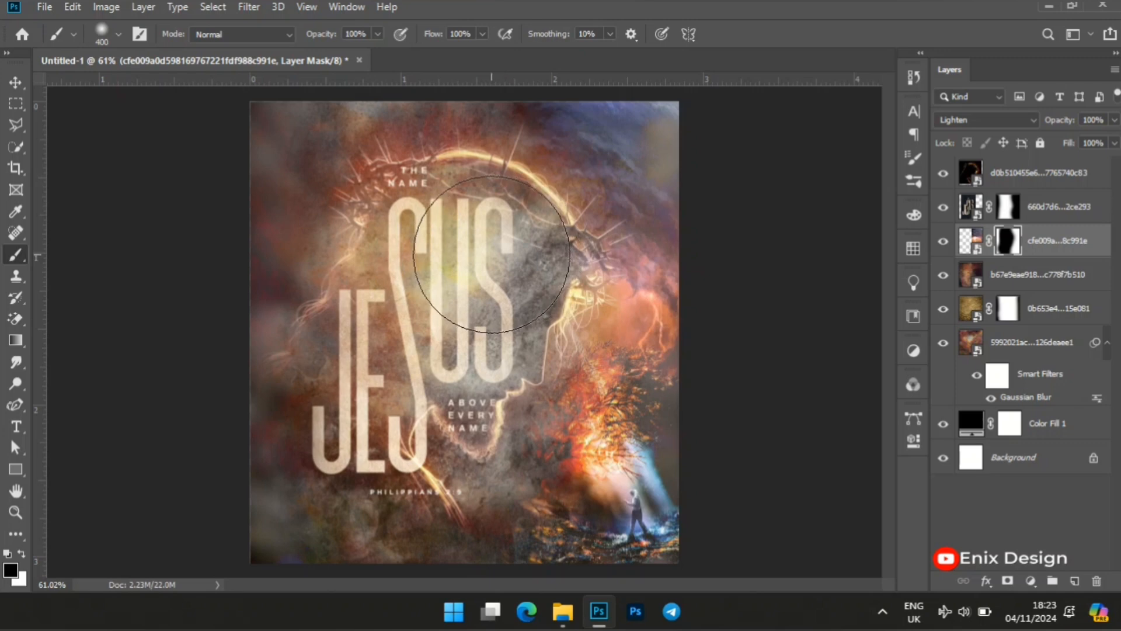
mouse_move(492, 254)
left_mouse_down()
mouse_move(466, 283)
mouse_move(451, 248)
left_mouse_up()
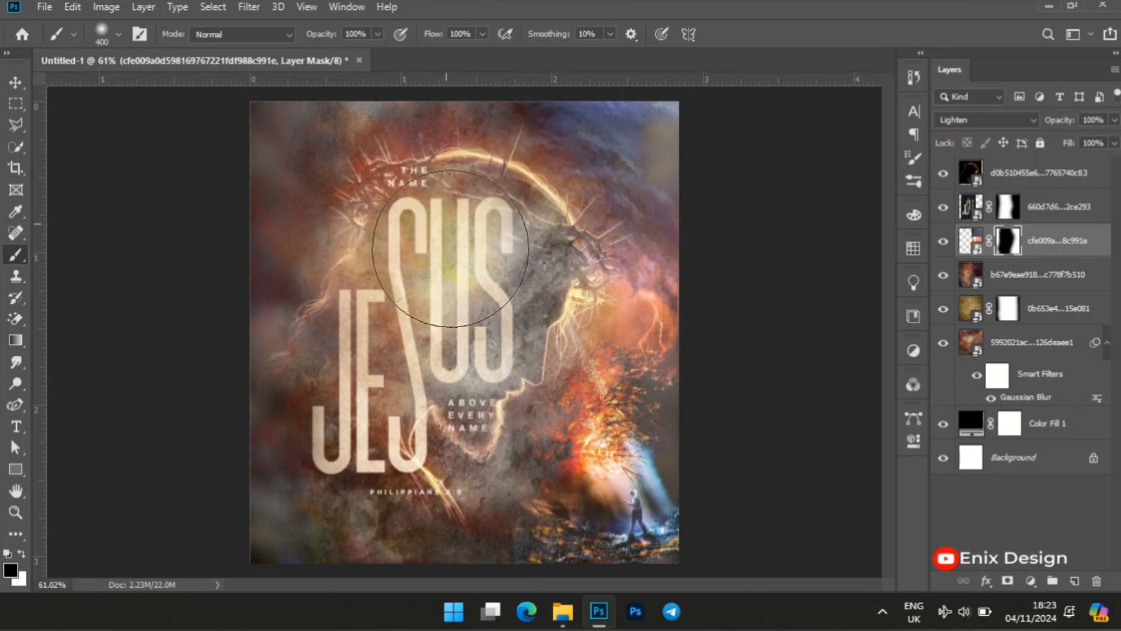
Add a layer mask to the silhouette layer and fade out its lower edge with the soft black brush.
left_click(15, 83)
left_click(380, 328)
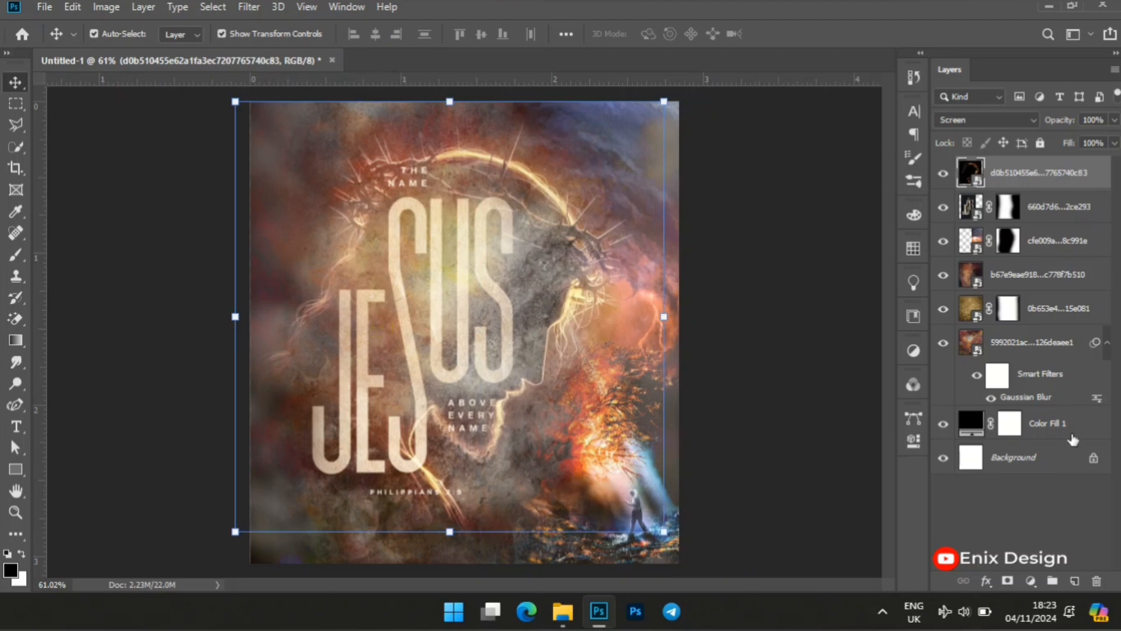
left_click(1006, 580)
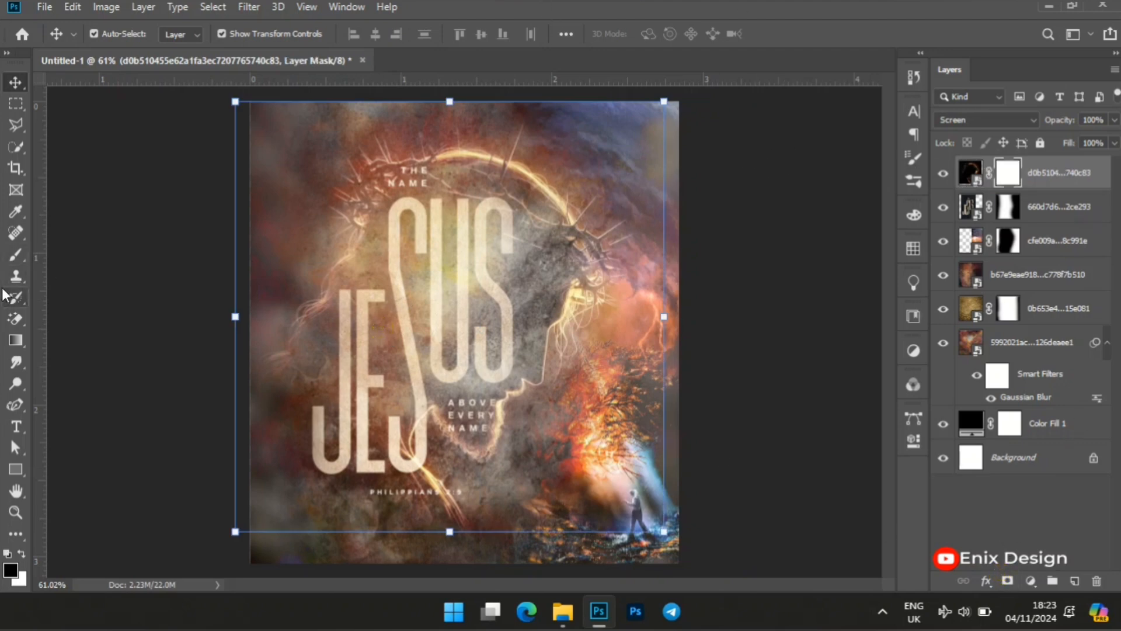
left_click(16, 255)
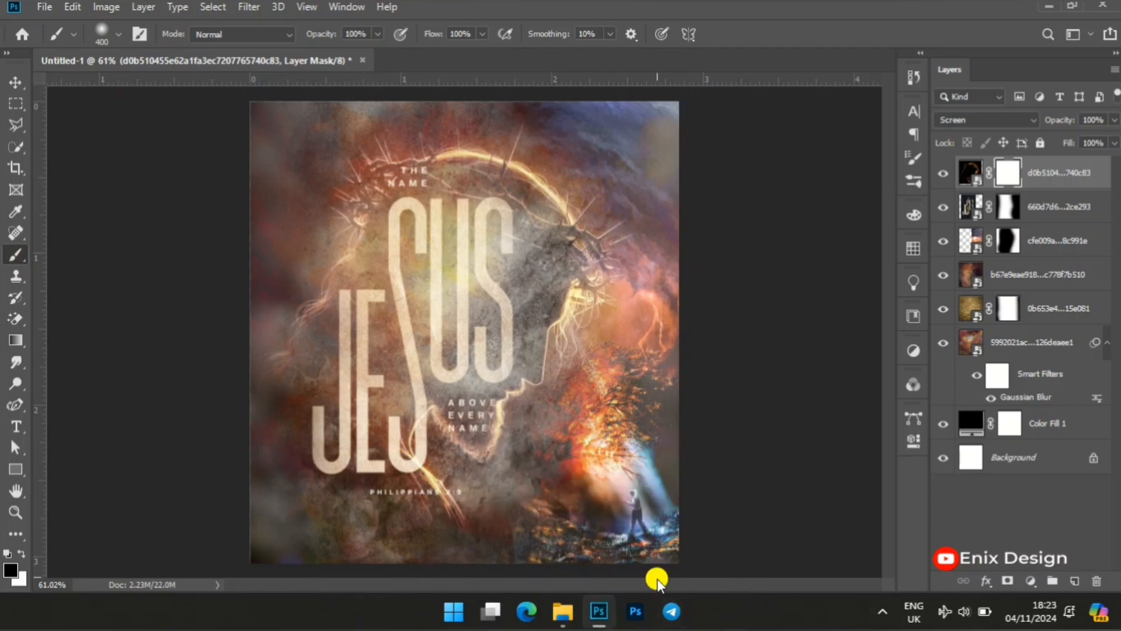
left_click(648, 566)
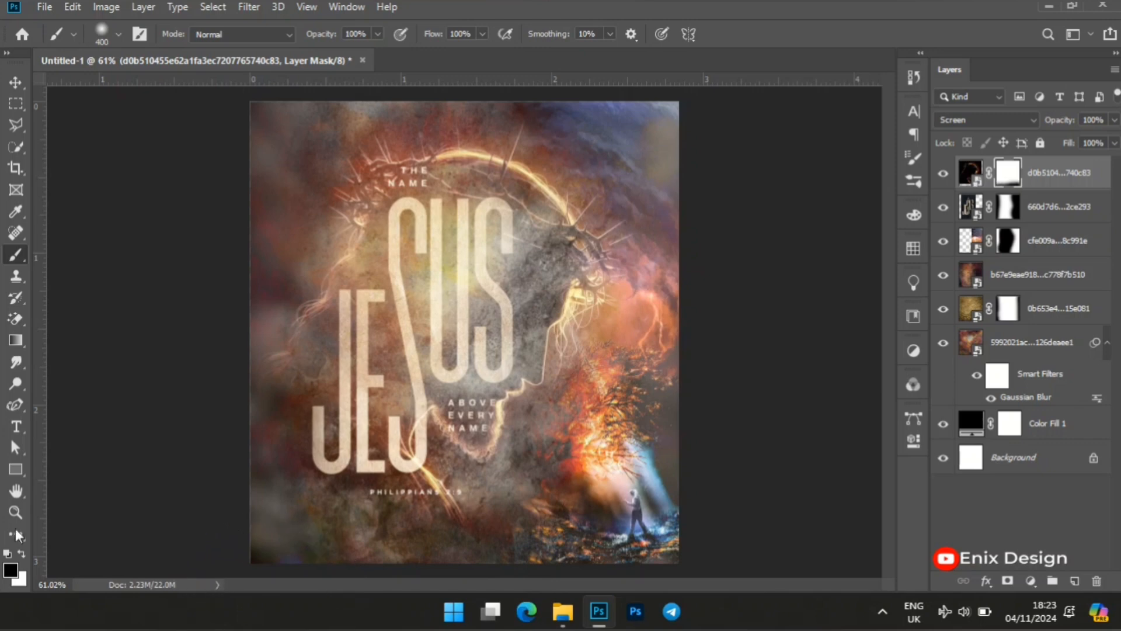
left_click(24, 82)
left_click(140, 304)
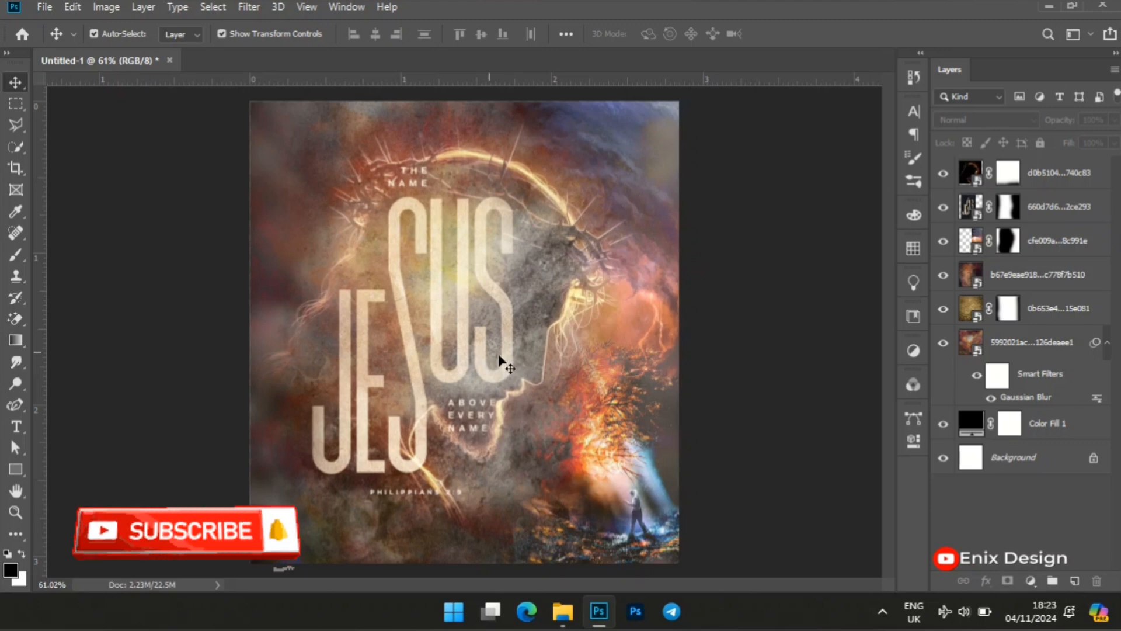
Apply a Brightness/Contrast adjustment to the silhouette layer with the contrast set to 100.
left_click(1044, 176)
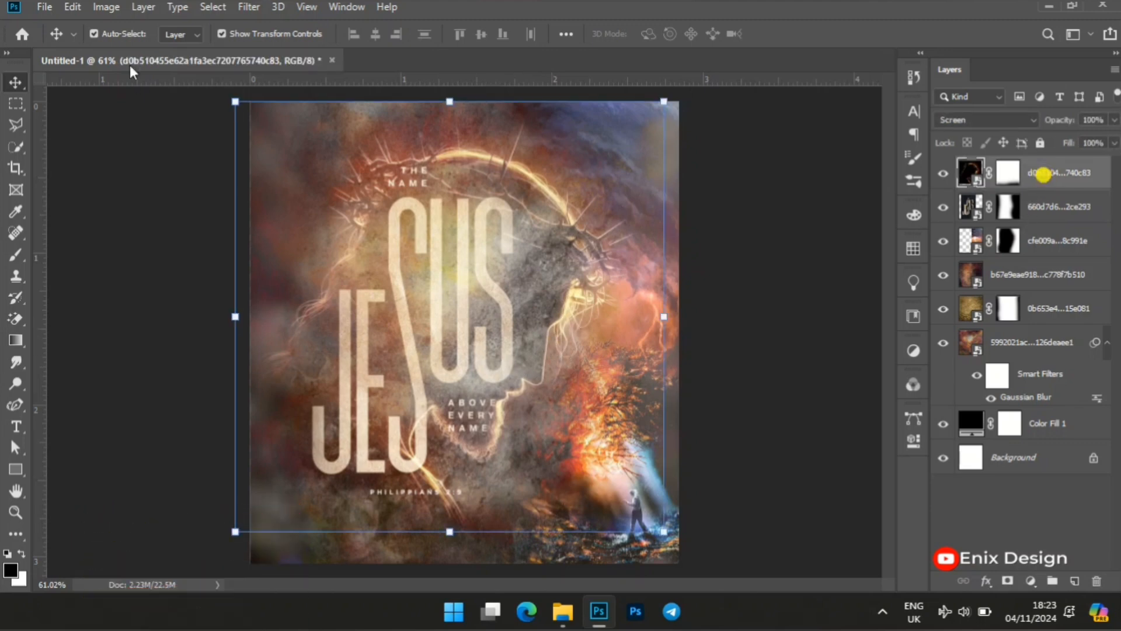
left_click(105, 8)
mouse_move(238, 49)
left_click(323, 49)
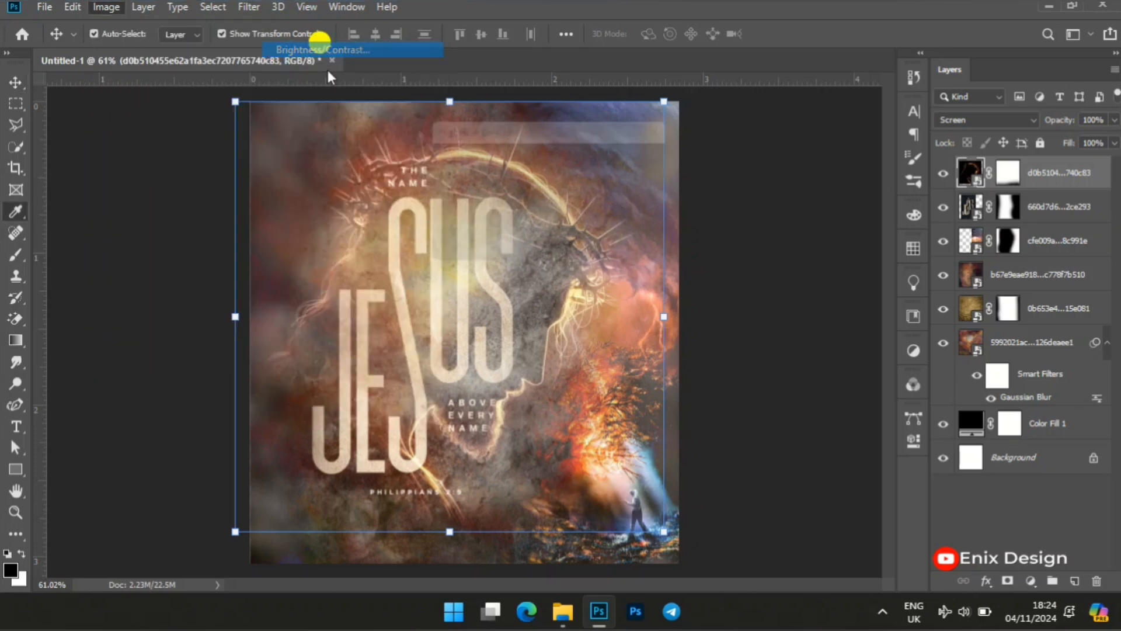
left_click(522, 220)
left_click_drag(555, 230, 636, 226)
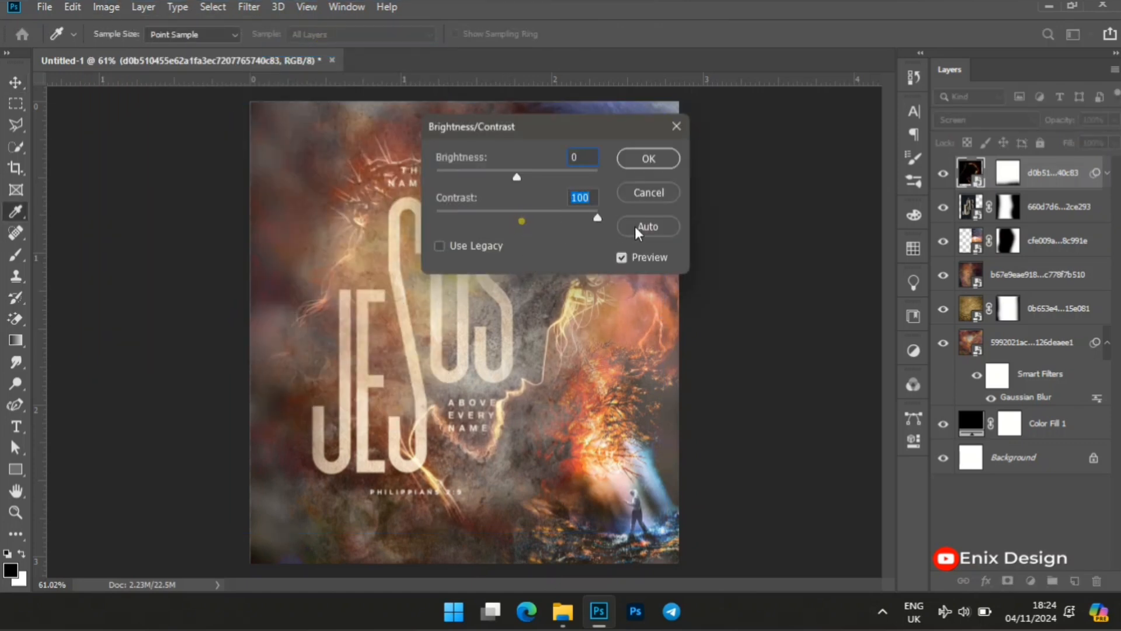
left_click(649, 154)
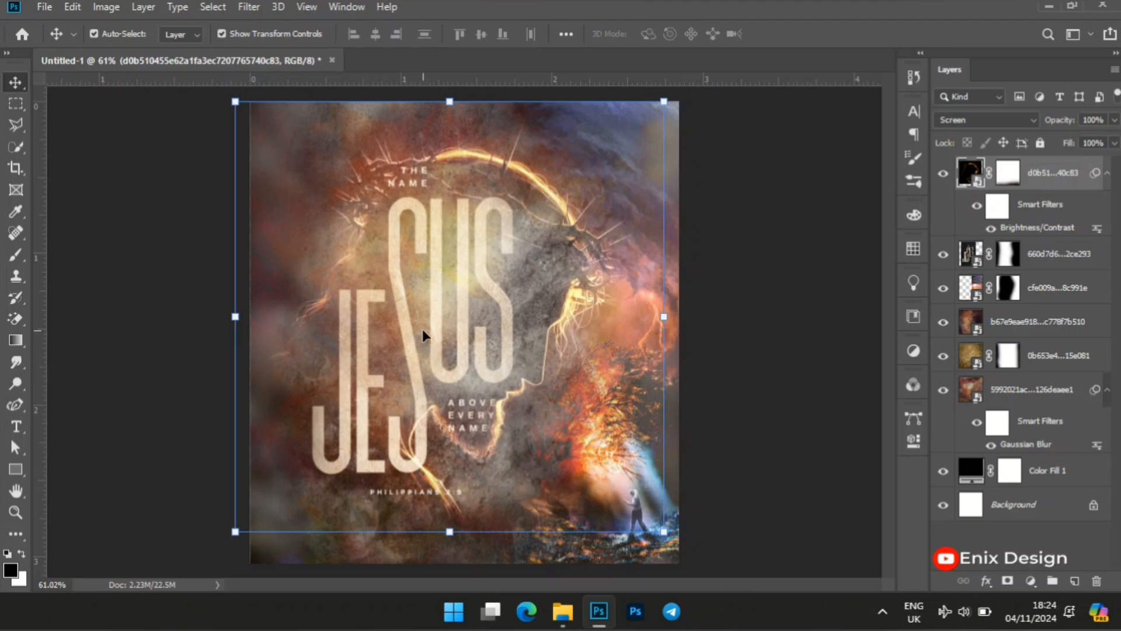
Move the JESUS title layer down about 34 px with Free Transform, keeping its scale at 100%.
left_click(1050, 251)
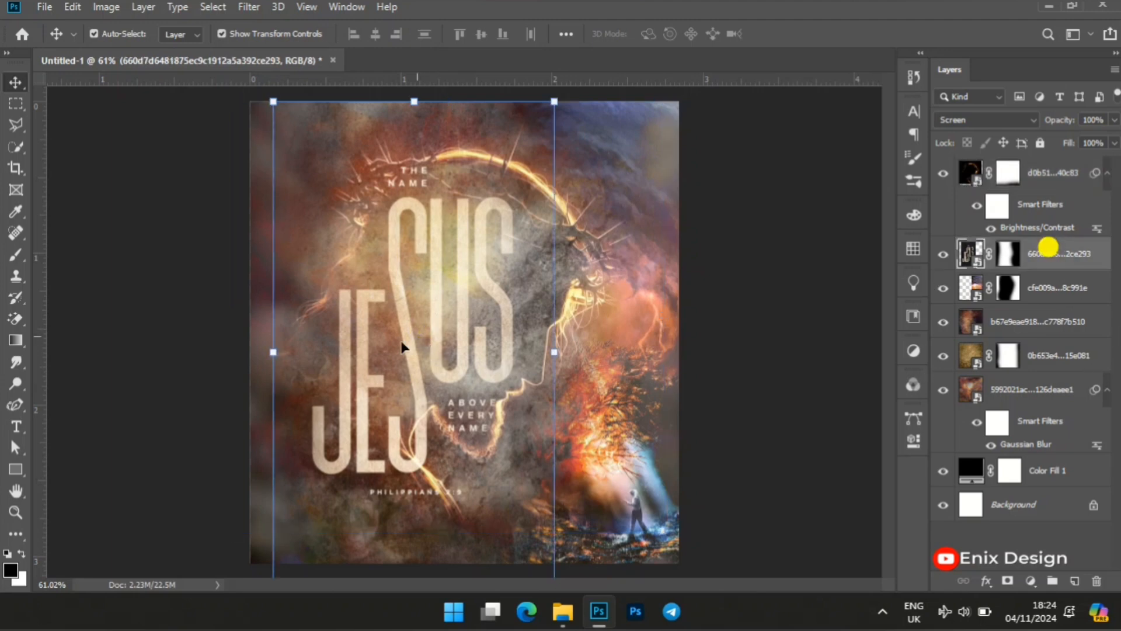
left_click(443, 368)
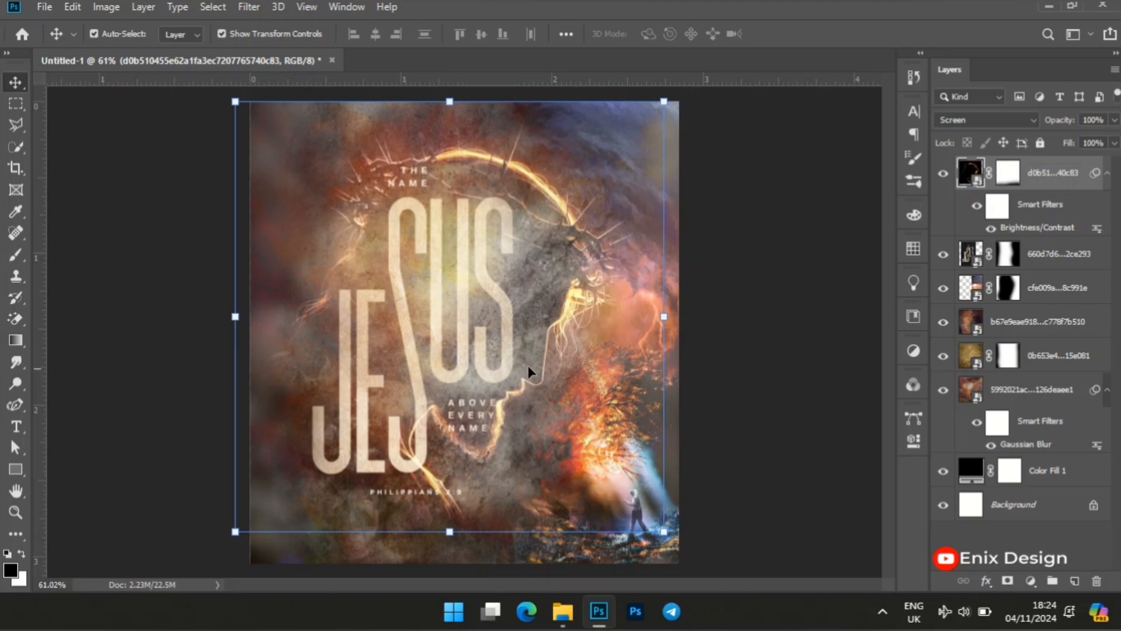
left_click(1048, 256)
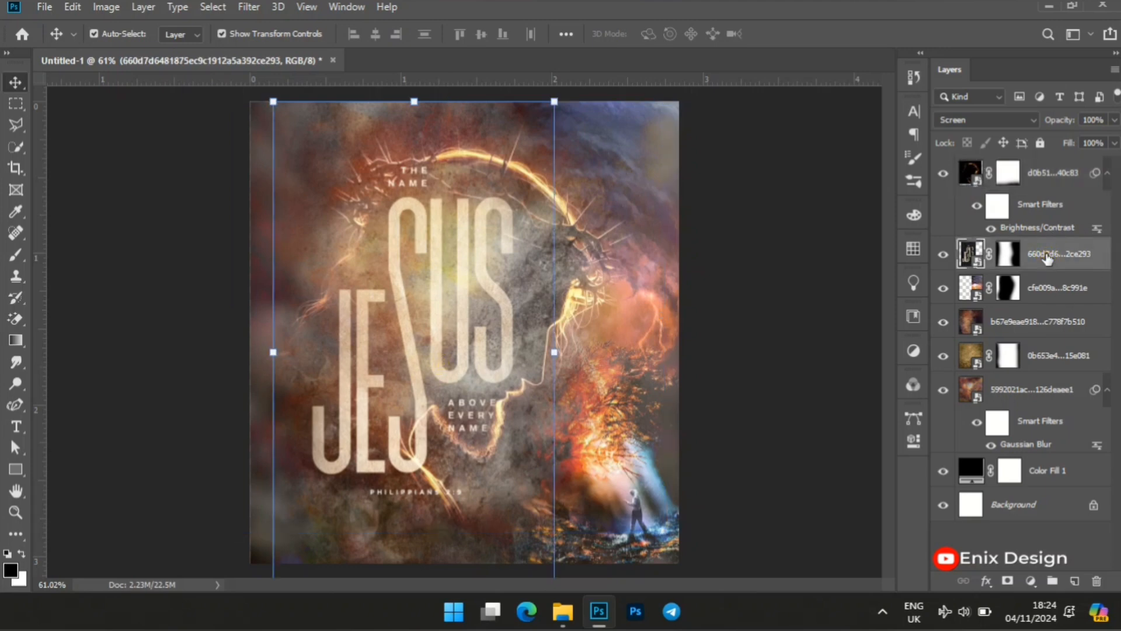
key("ctrl")
key("ctrl+t")
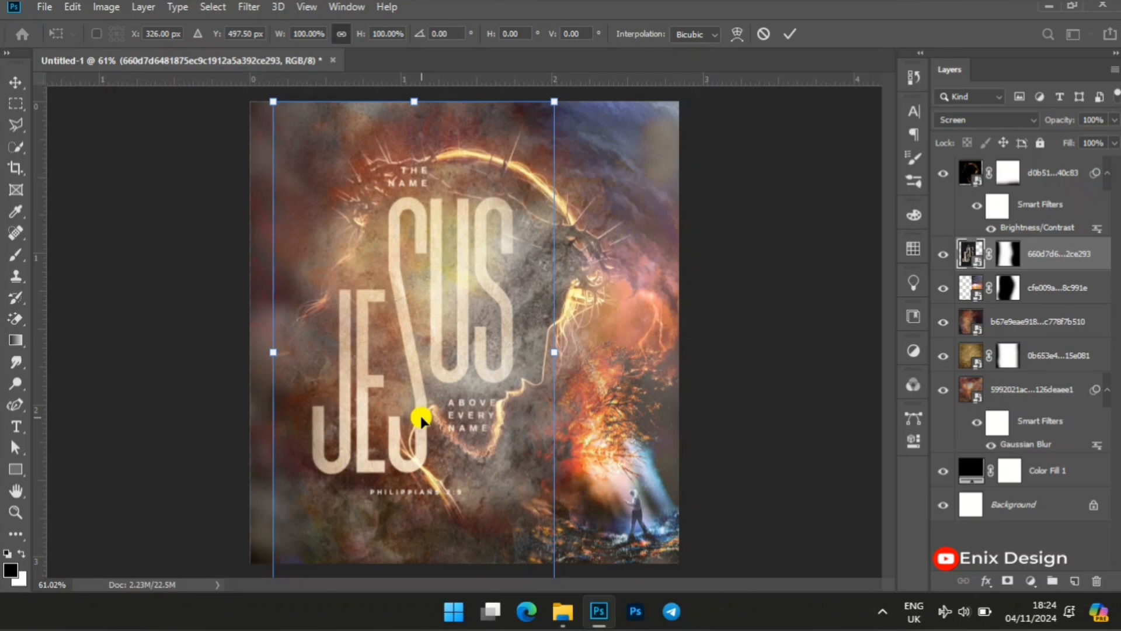
left_click_drag(422, 423, 423, 439)
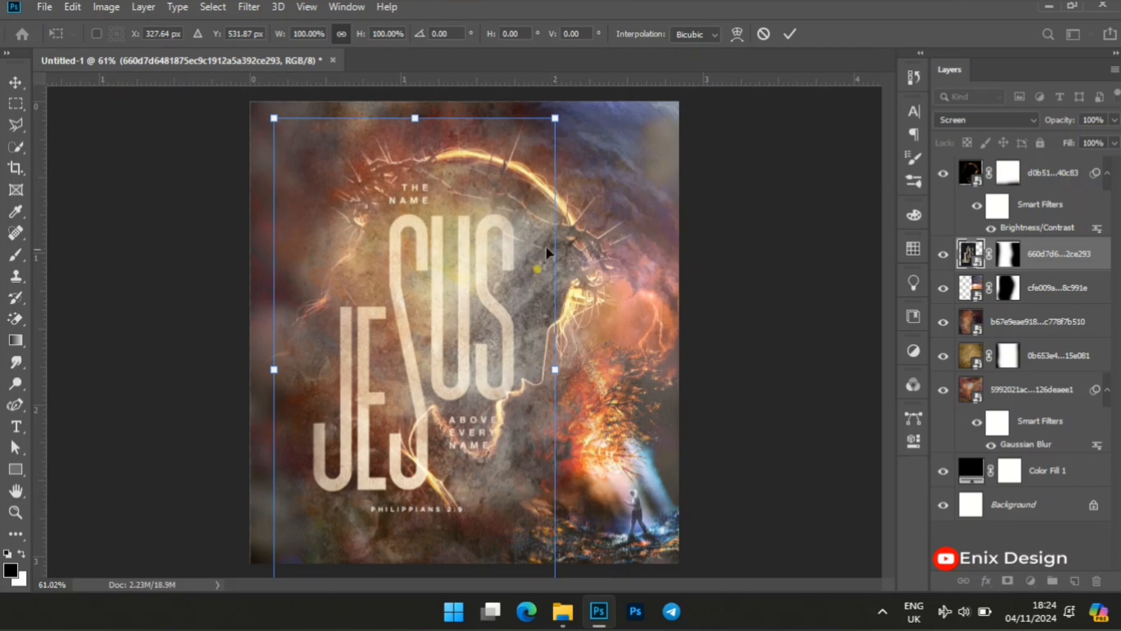
Fade out the silhouette layer's left and upper edges on its layer mask with the soft black 400 px brush.
left_click(1076, 178)
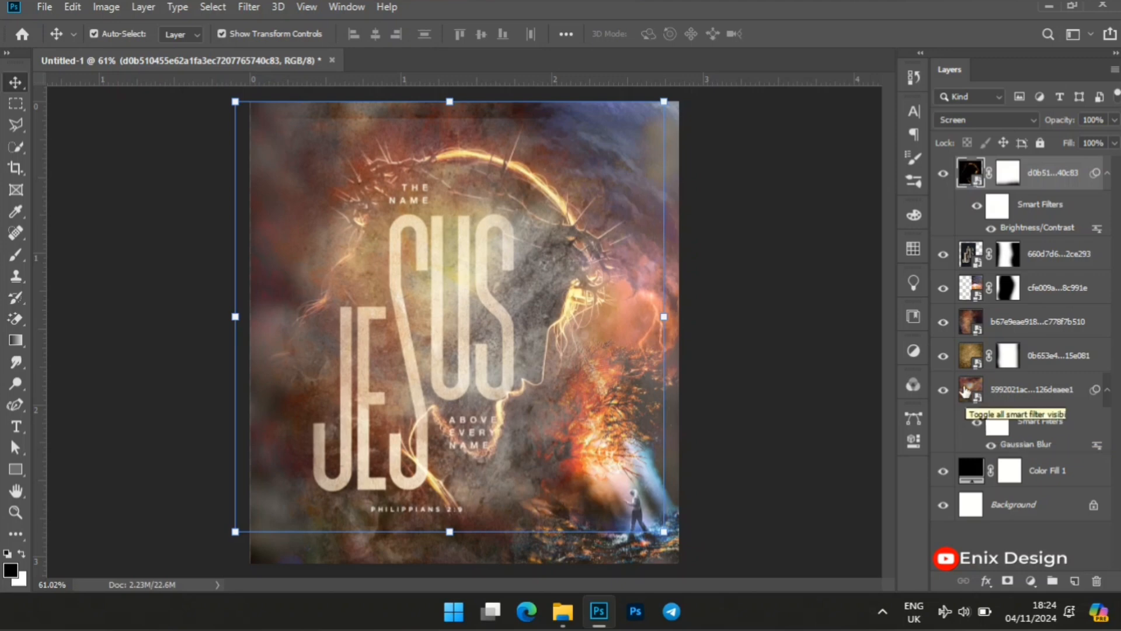
left_click(1005, 170)
left_click(15, 254)
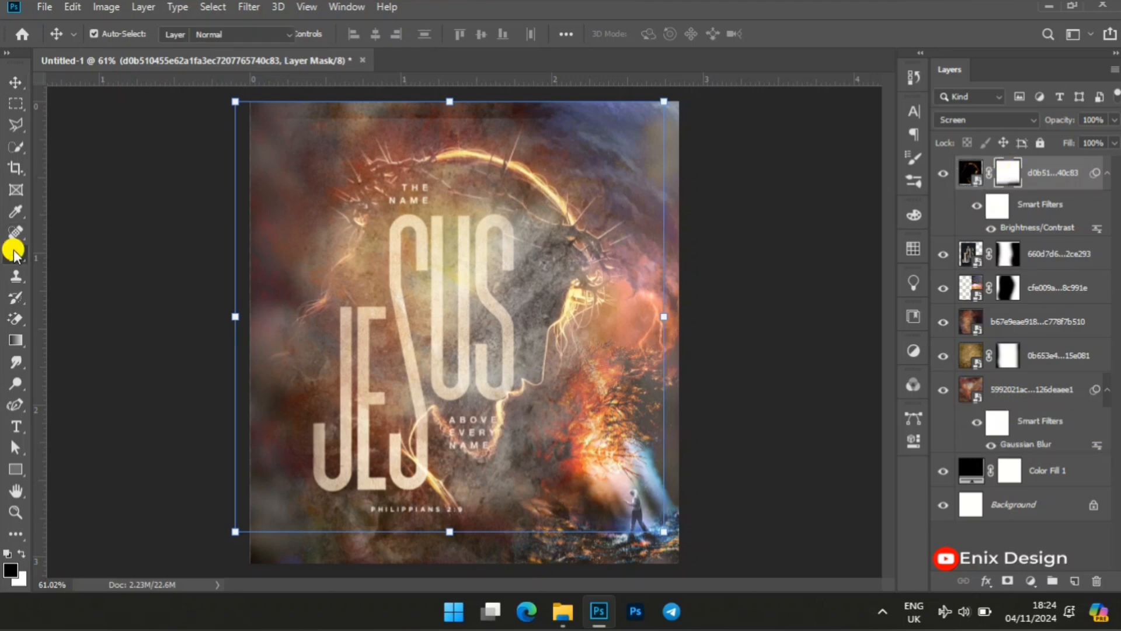
left_click(210, 382)
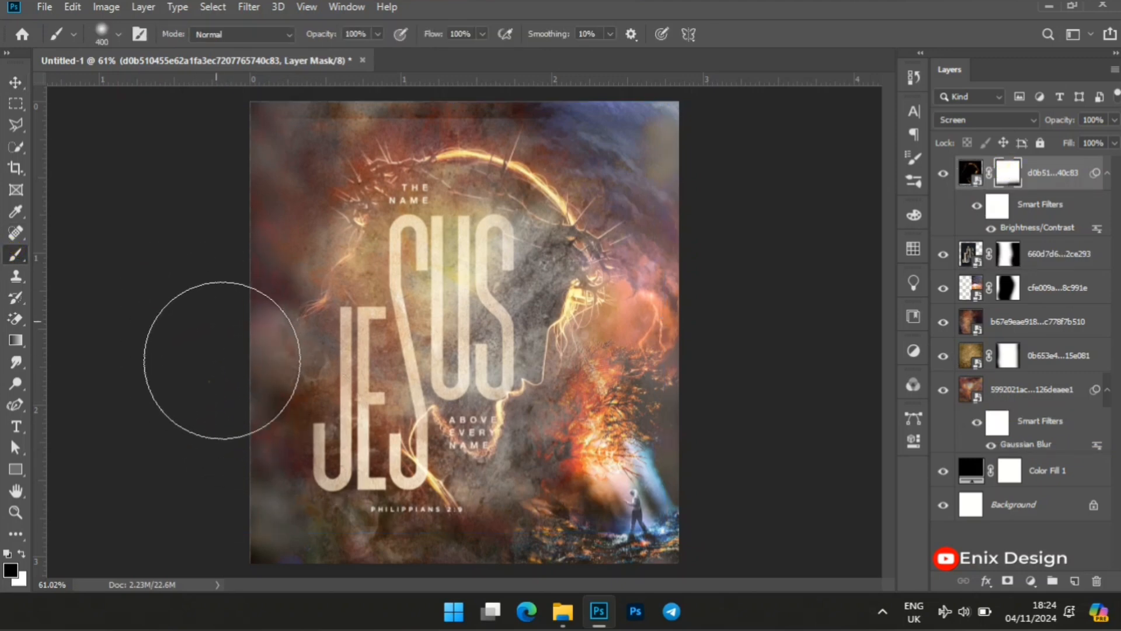
mouse_move(221, 101)
left_mouse_down()
mouse_move(476, 38)
mouse_move(300, 75)
mouse_move(412, 50)
mouse_move(409, 76)
left_mouse_up()
Fade out the JESUS title layer's hard upper edge on its layer mask.
left_click(1010, 265)
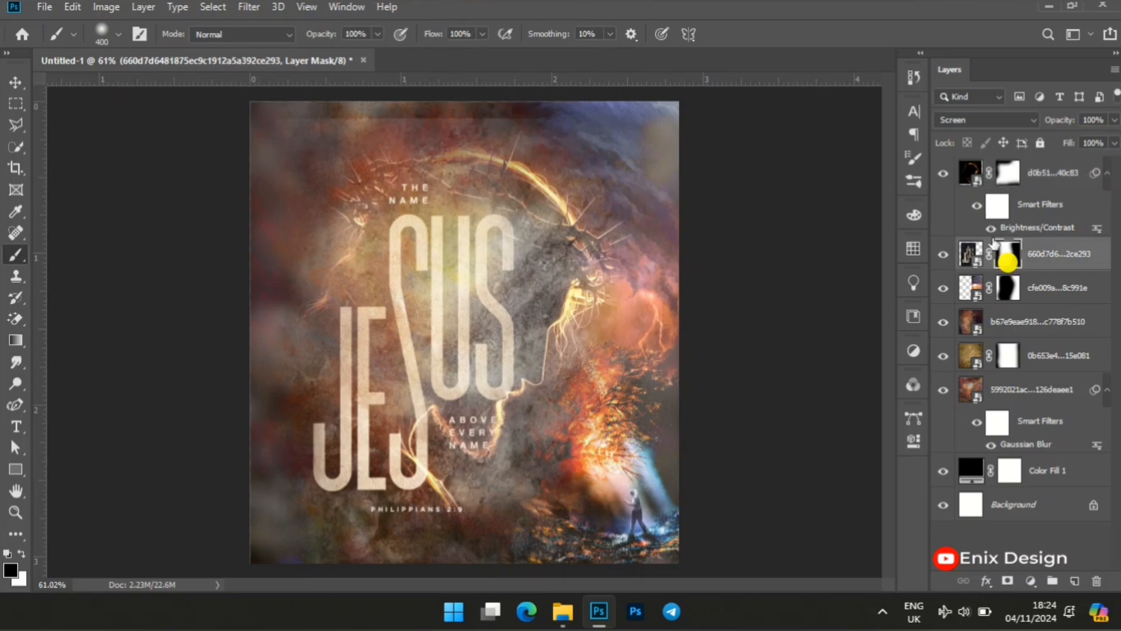
left_click(295, 85)
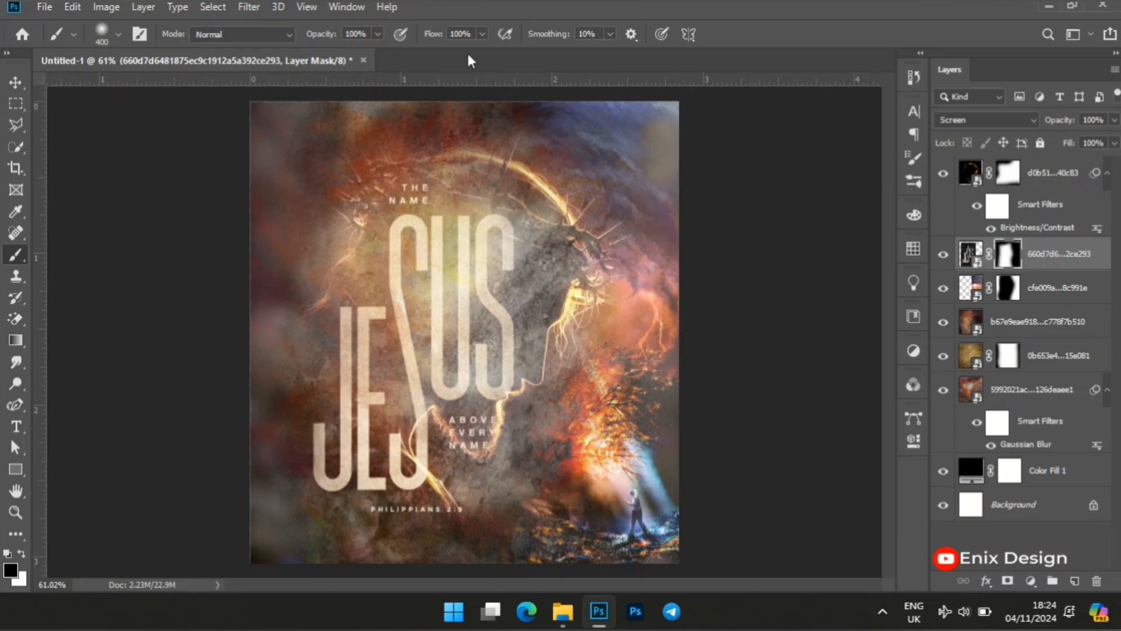
left_click(539, 77)
left_click(7, 83)
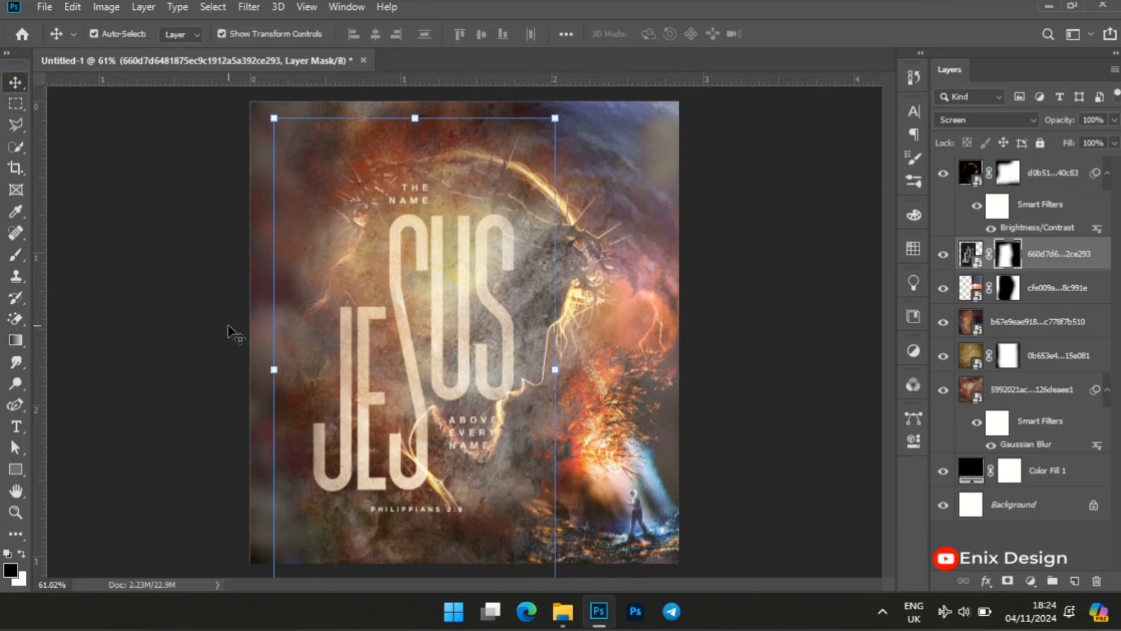
Add the horizontal text "HAPP" near the poster's upper edge in Orlean Medium and reduce its size to about 13 pt.
left_click(16, 426)
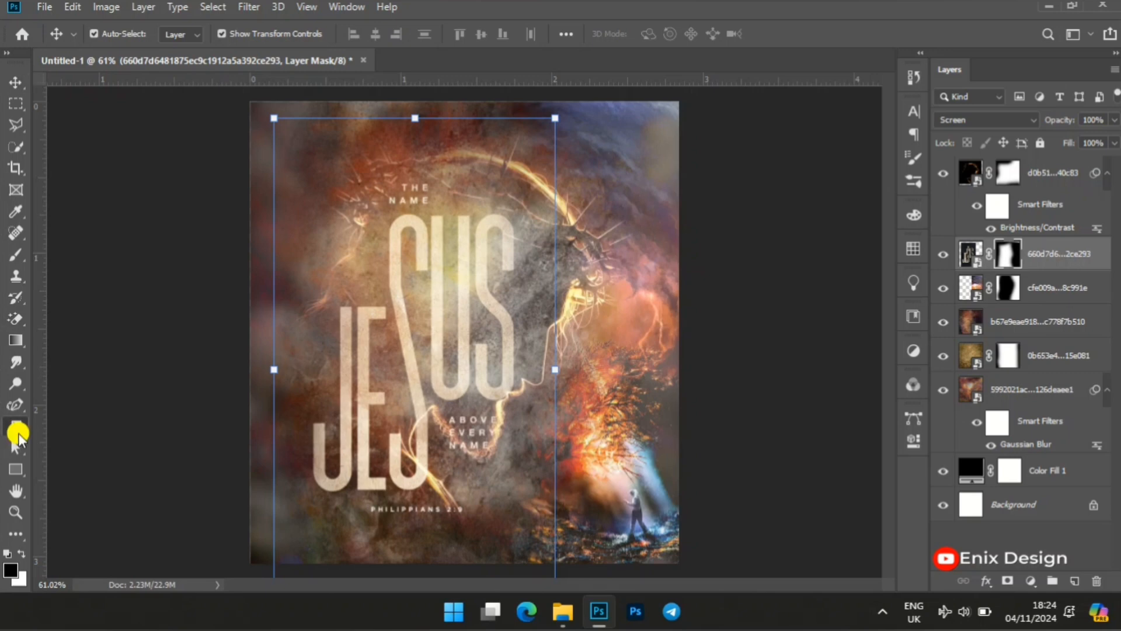
left_click(51, 425)
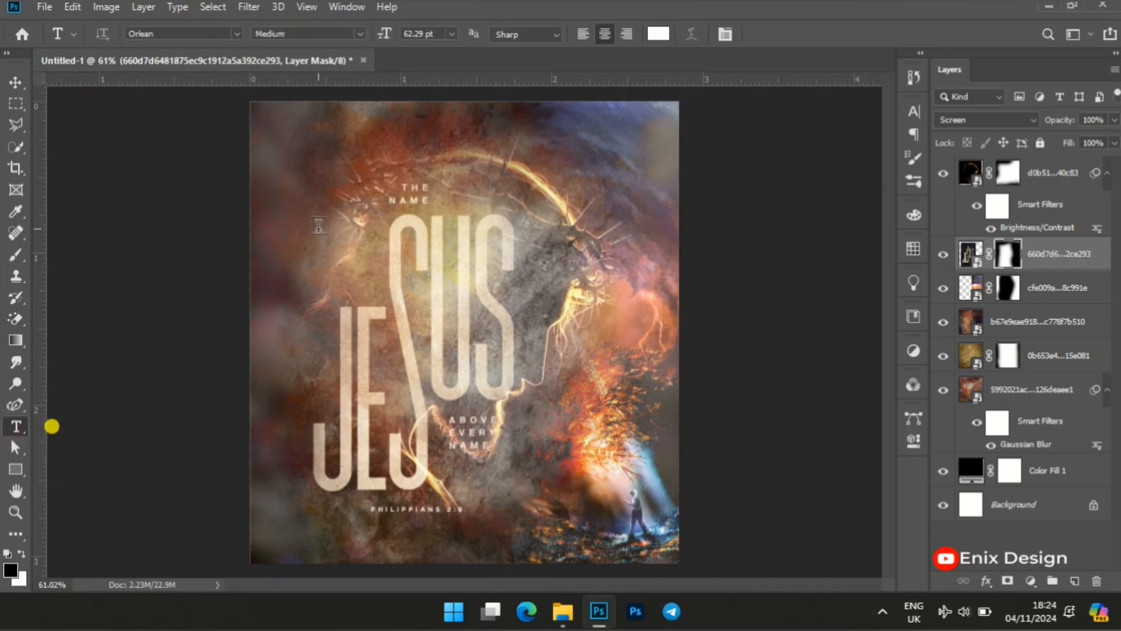
left_click(405, 149)
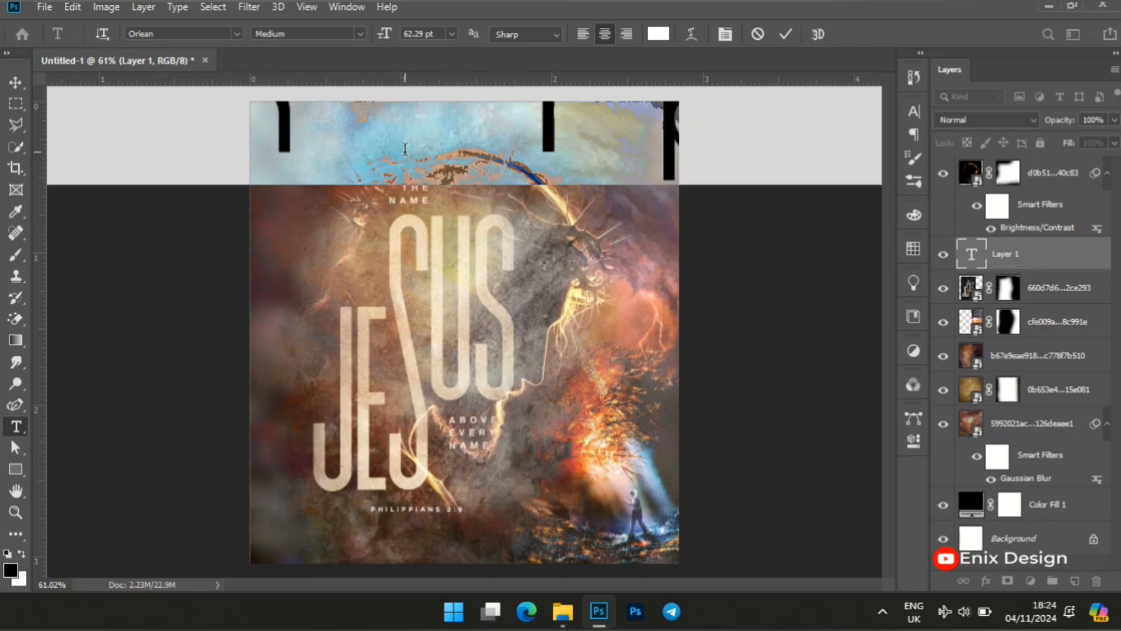
type("HAPP")
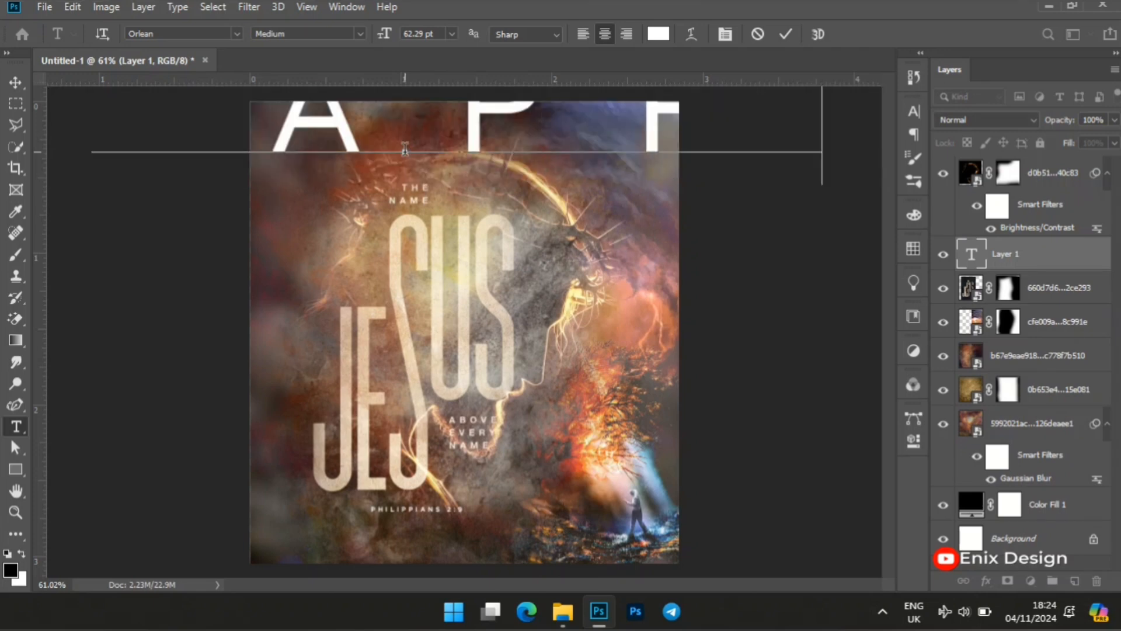
key("ctrl+a")
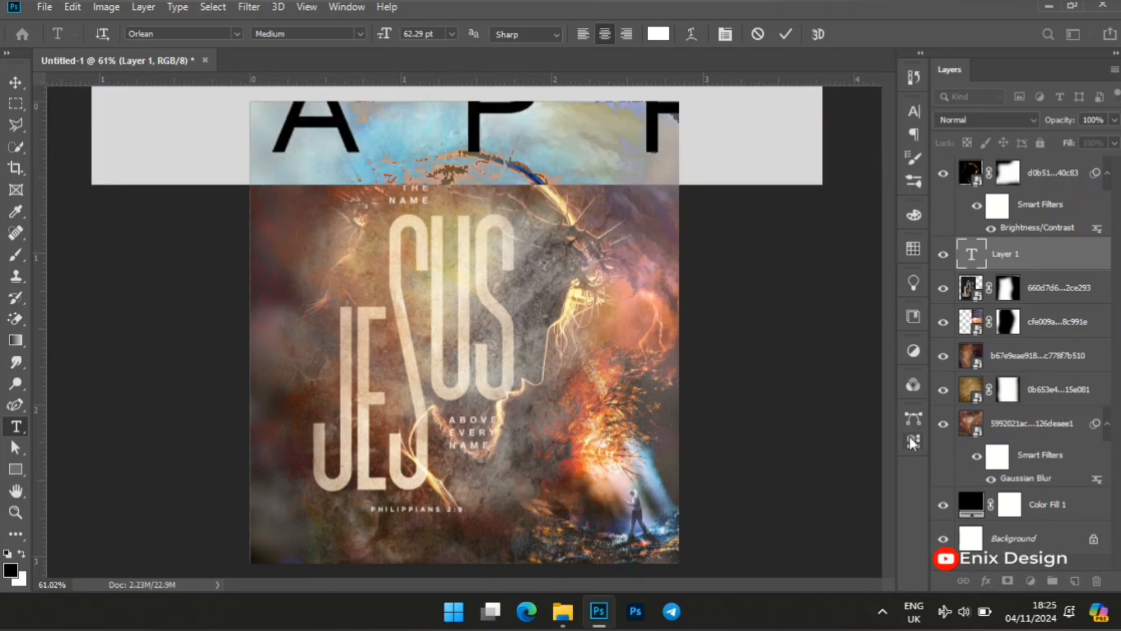
left_click(913, 441)
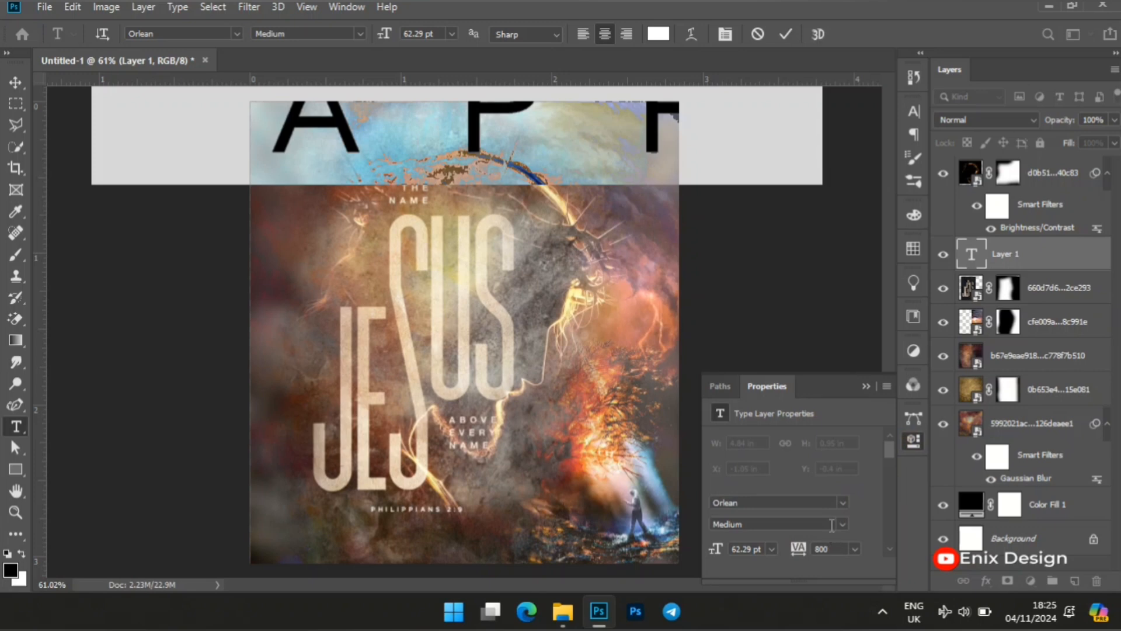
left_click_drag(712, 547, 638, 515)
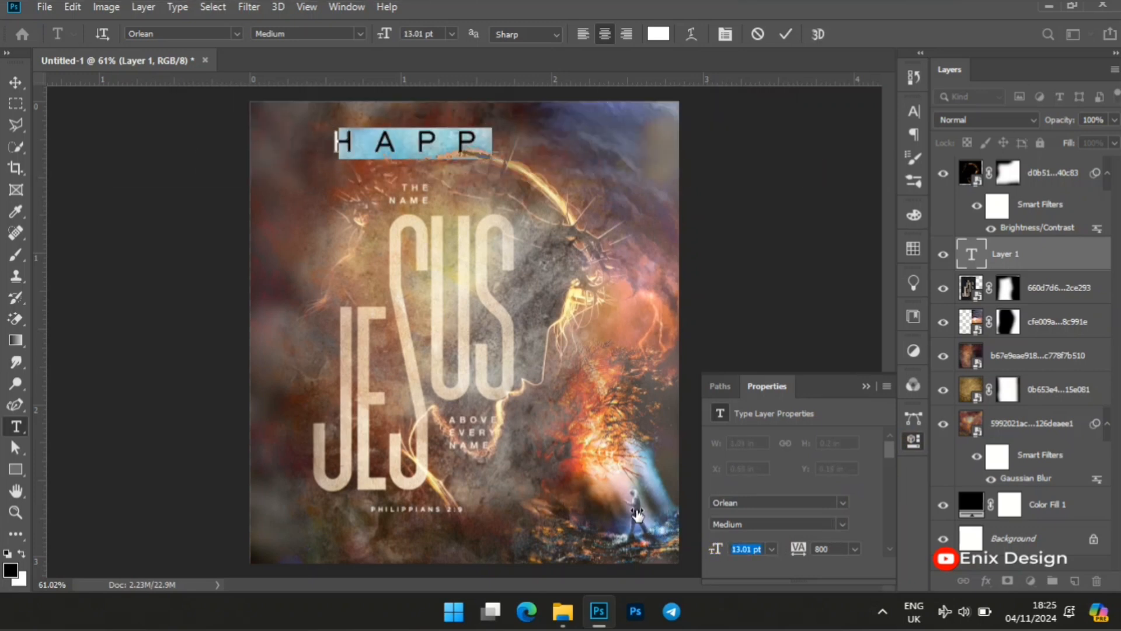
Move the HAPP text layer above the silhouette layer so it sits at the top of the layer stack.
left_click(16, 82)
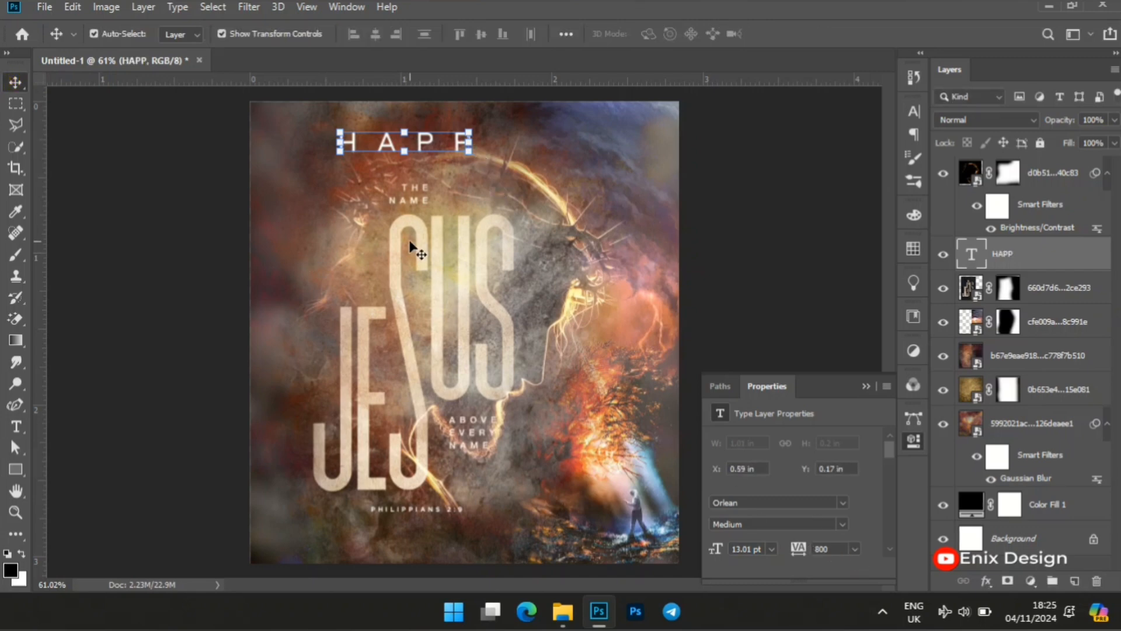
left_click(460, 146)
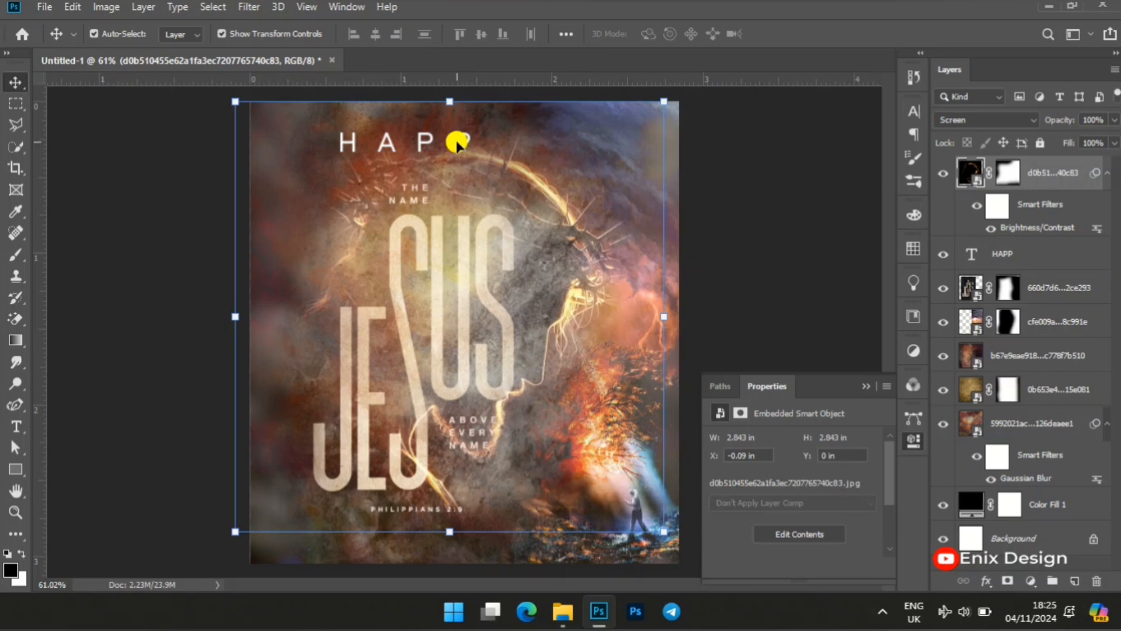
left_click_drag(1010, 259, 1002, 169)
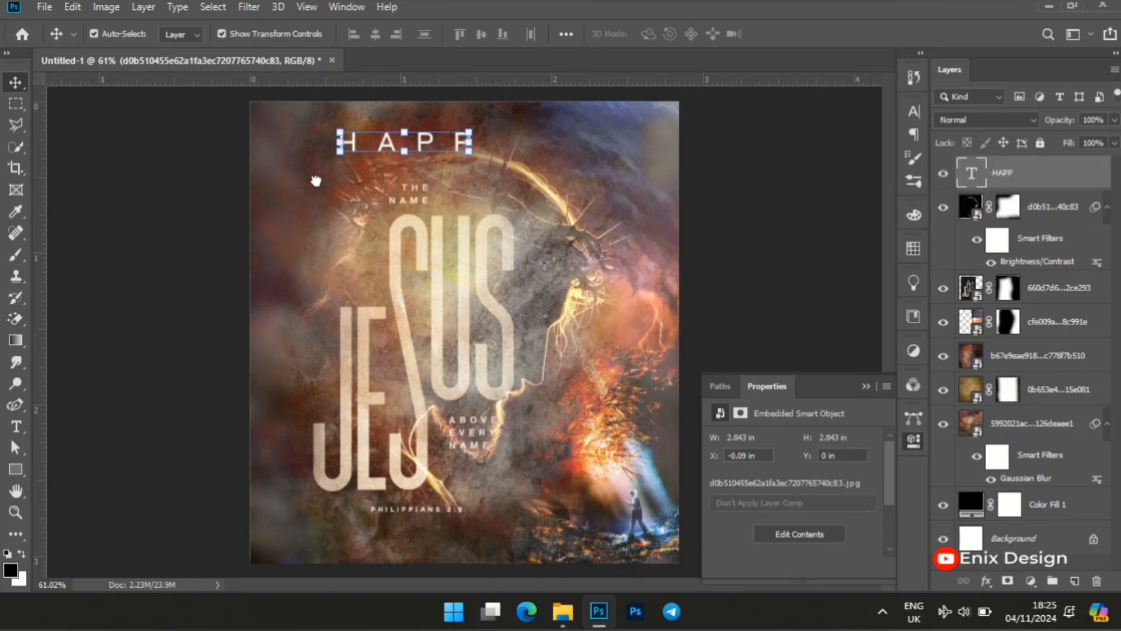
Extend the HAPP text so it reads "HAPPY SUNDAY".
double_click(423, 145)
key("Right")
type("Y")
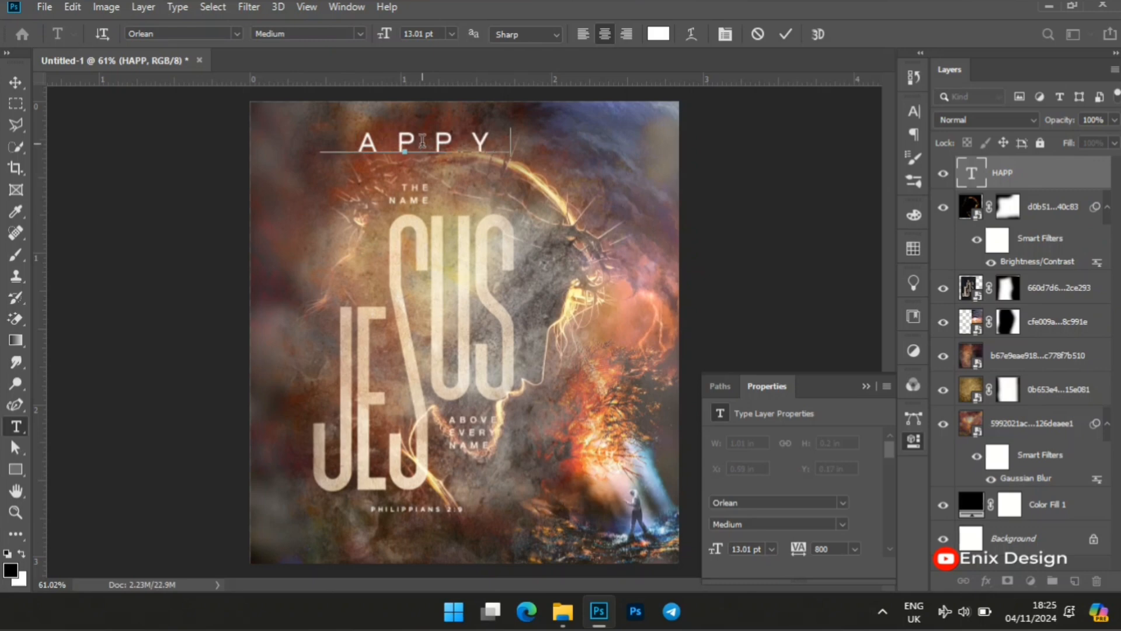
type(" A#")
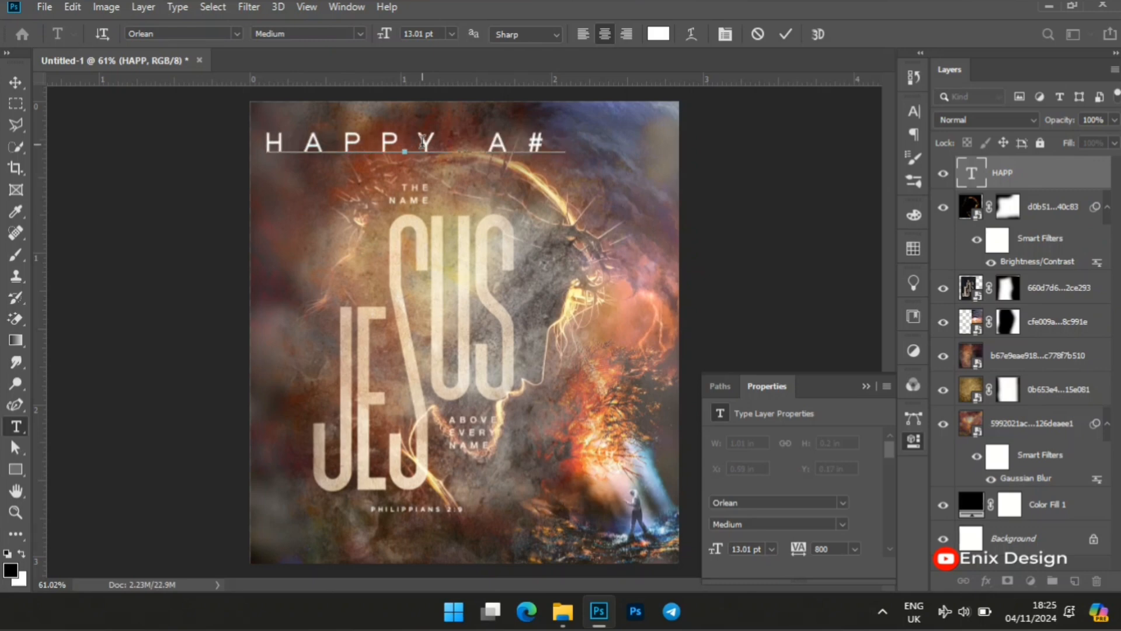
key("BackSpace")
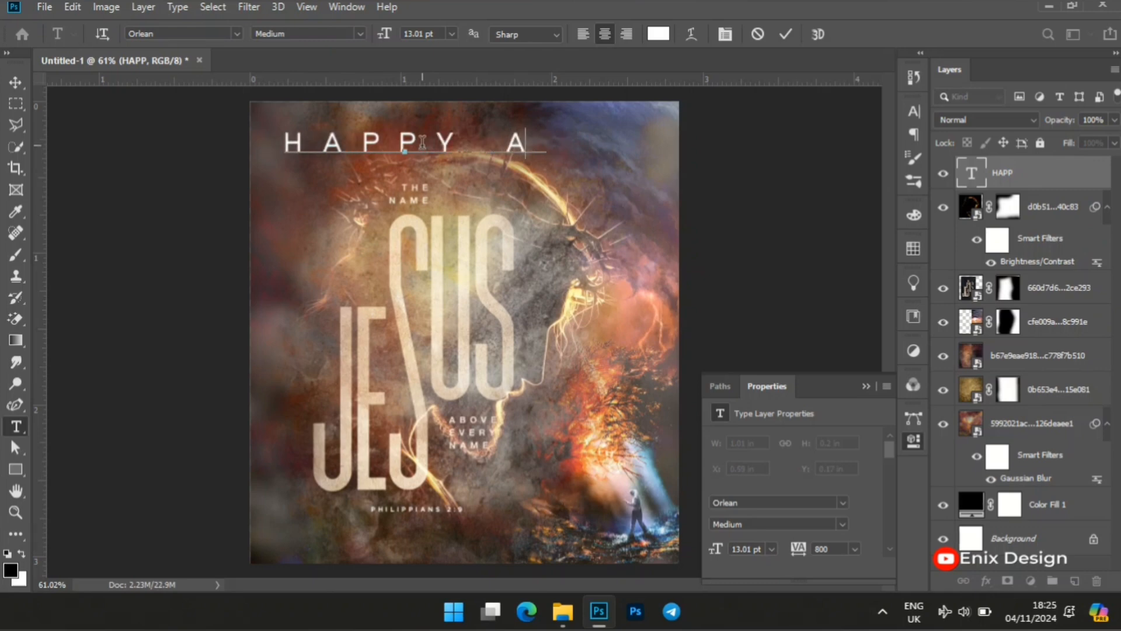
key("BackSpace")
type("SU ")
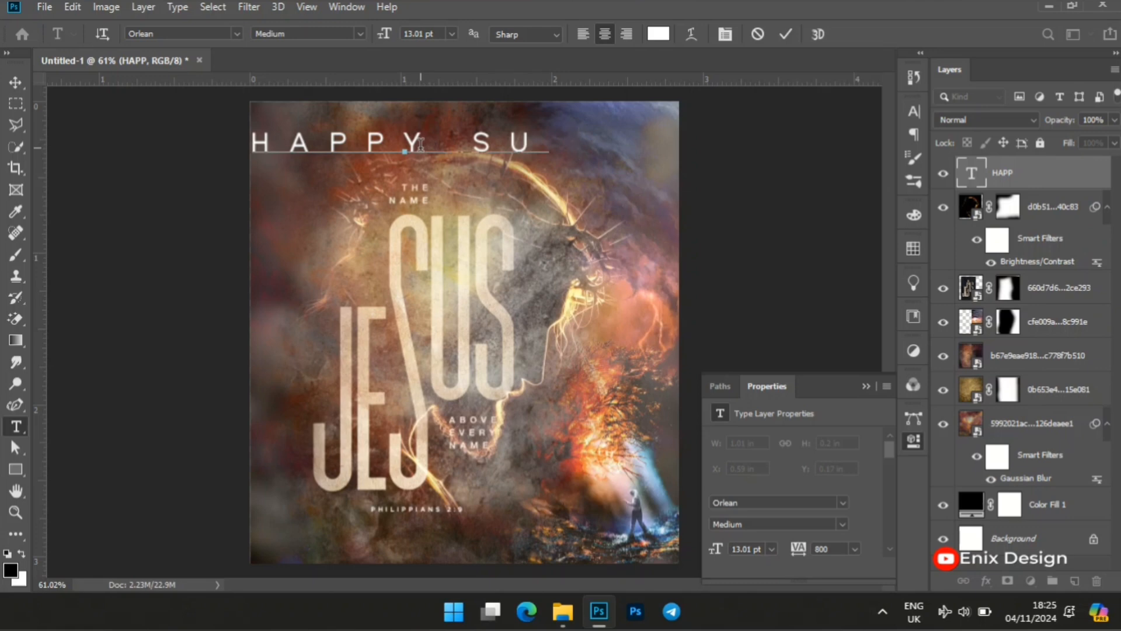
type("N")
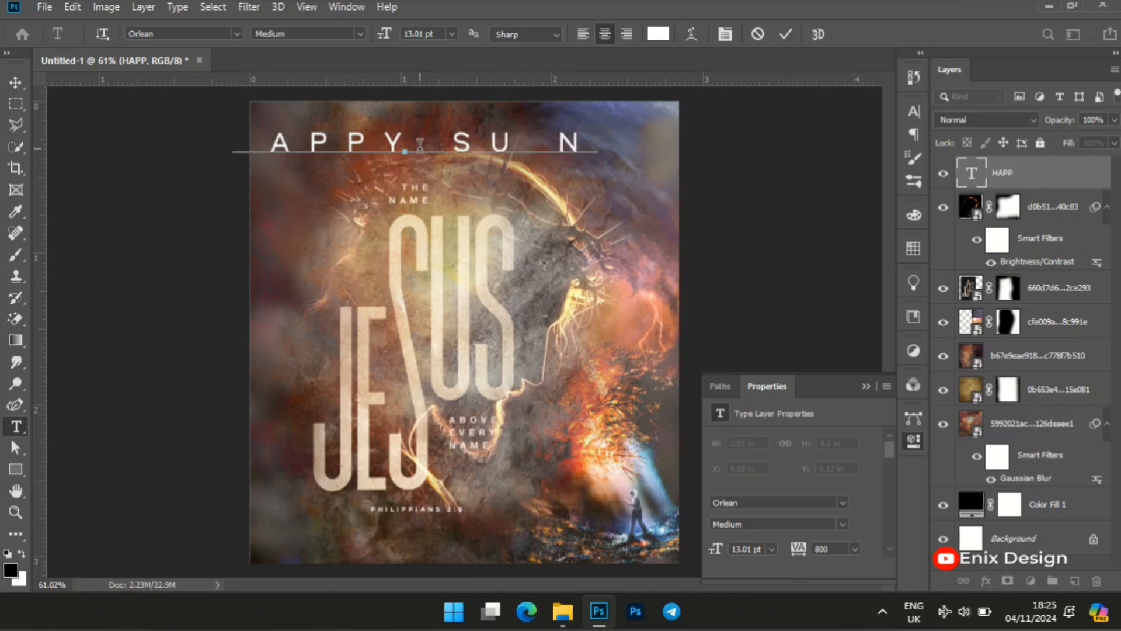
key("BackSpace")
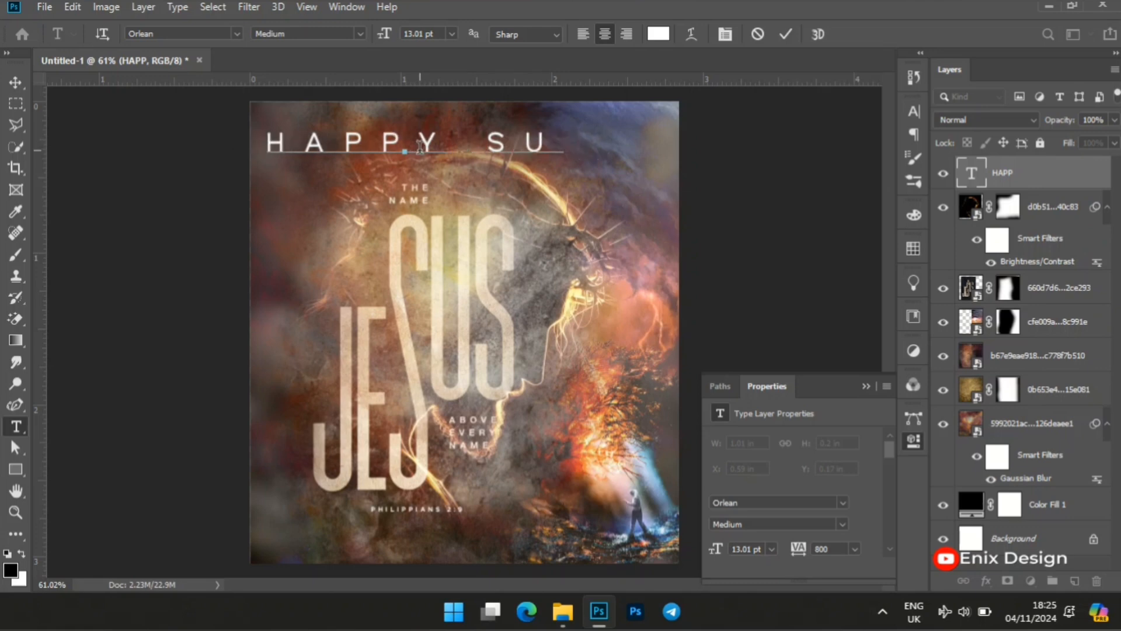
type("NDAY")
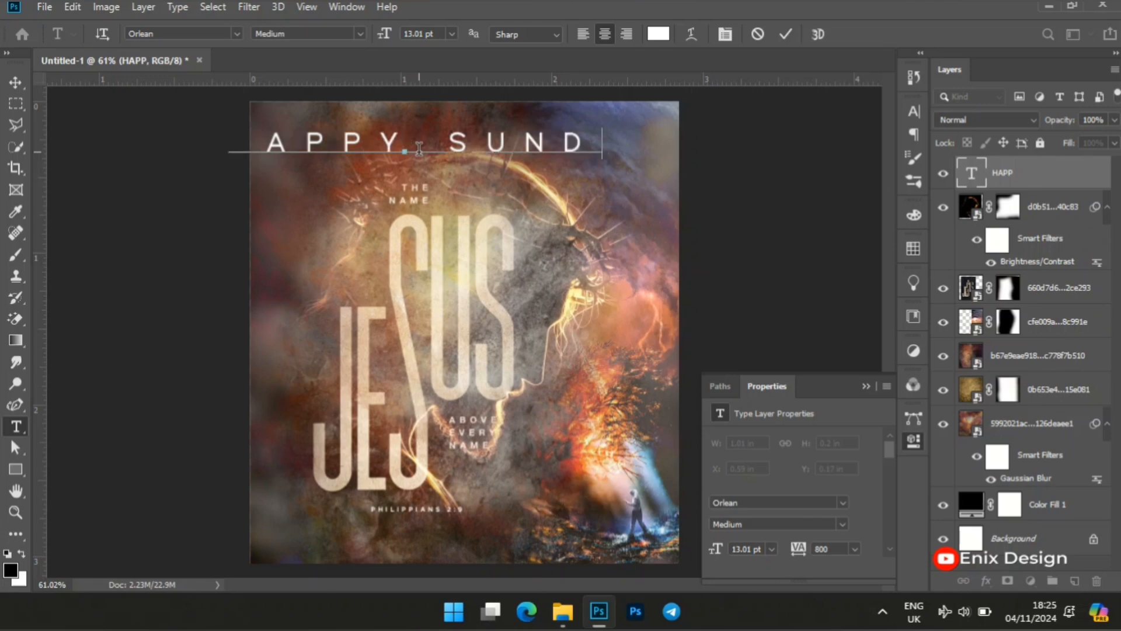
left_click(16, 83)
Scale the HAPPY SUNDAY text to about 56% and place it near the poster's upper edge, at about X 0.74 in, Y 0.09 in.
left_click_drag(194, 142, 391, 128)
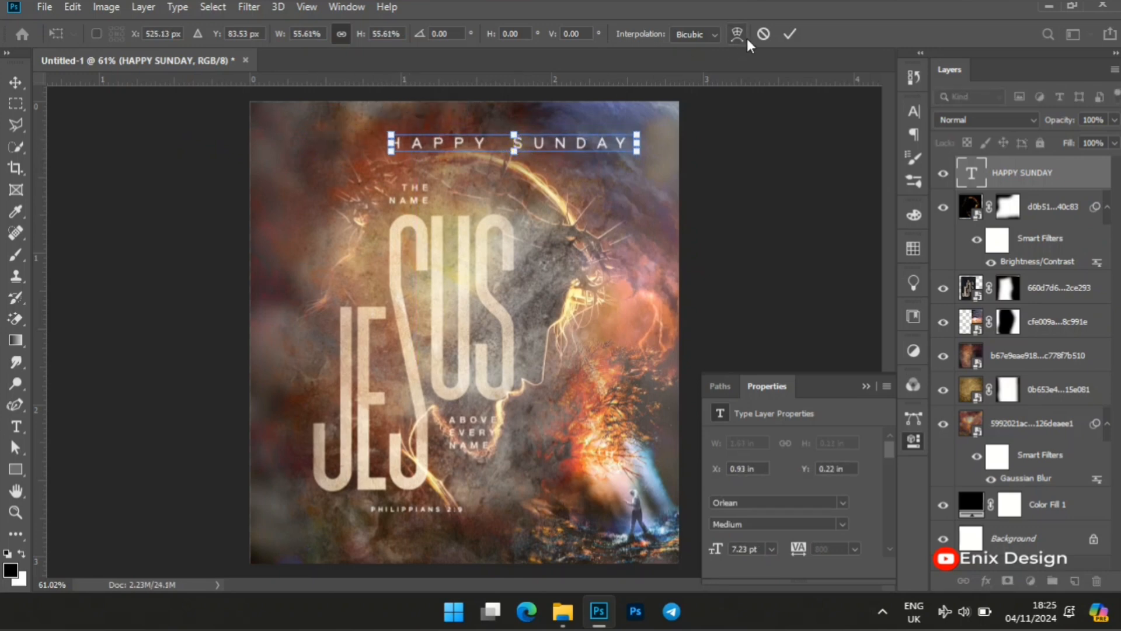
left_click(785, 32)
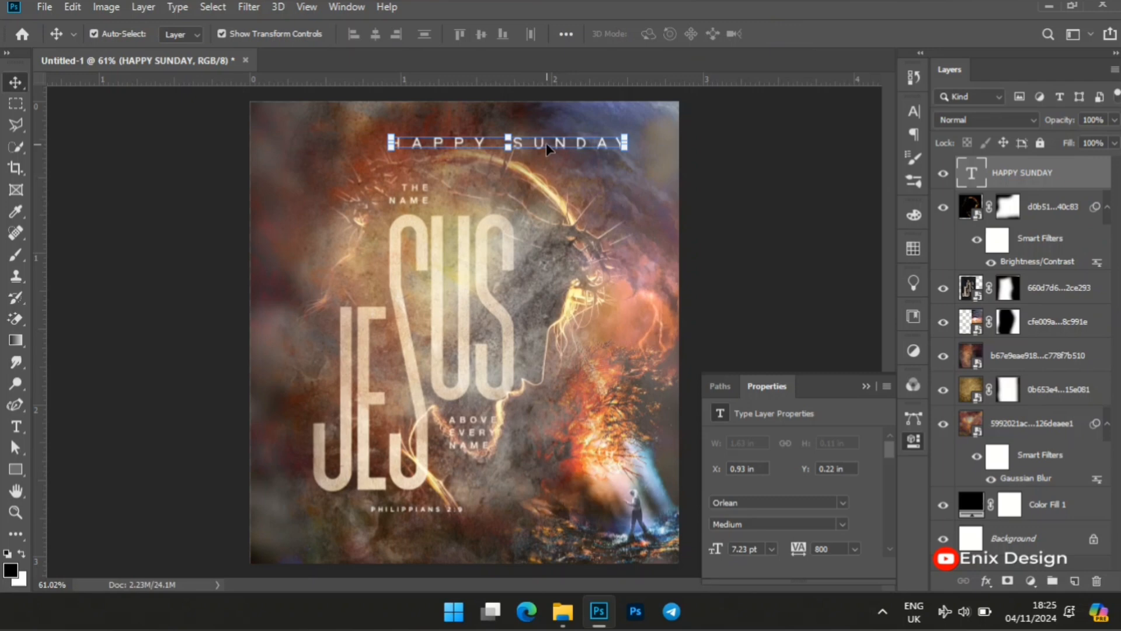
left_click_drag(548, 149, 517, 129)
left_click(809, 268)
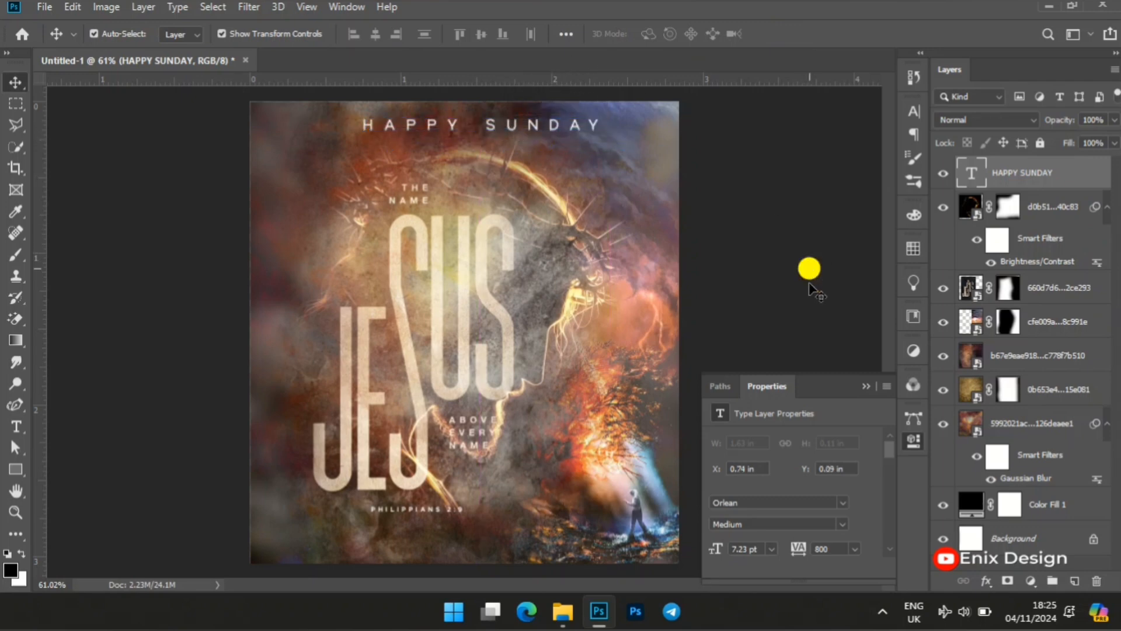
Center the HAPPY SUNDAY text horizontally on the canvas by aligning it with the Background layer.
left_click(1043, 175)
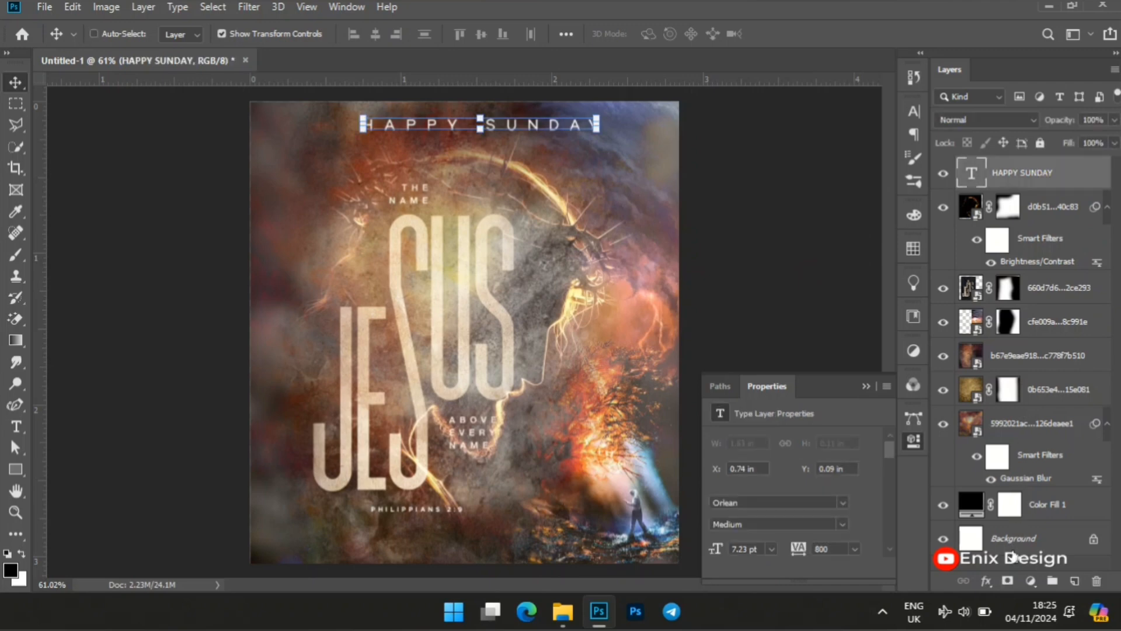
left_click(1012, 548, "shift")
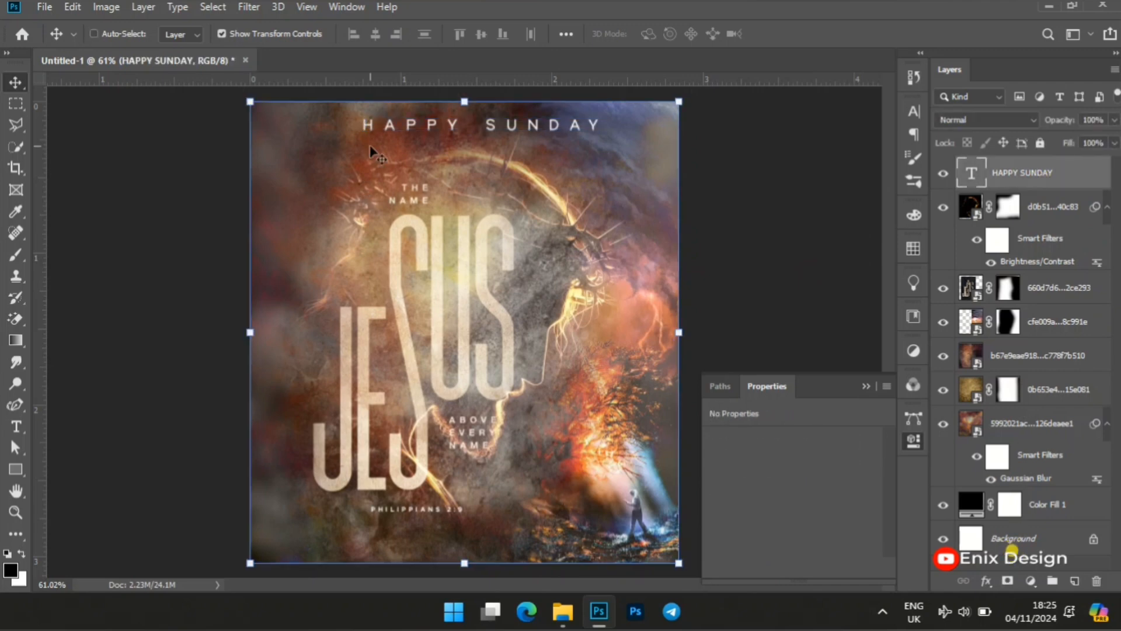
left_click(372, 32)
left_click(804, 274)
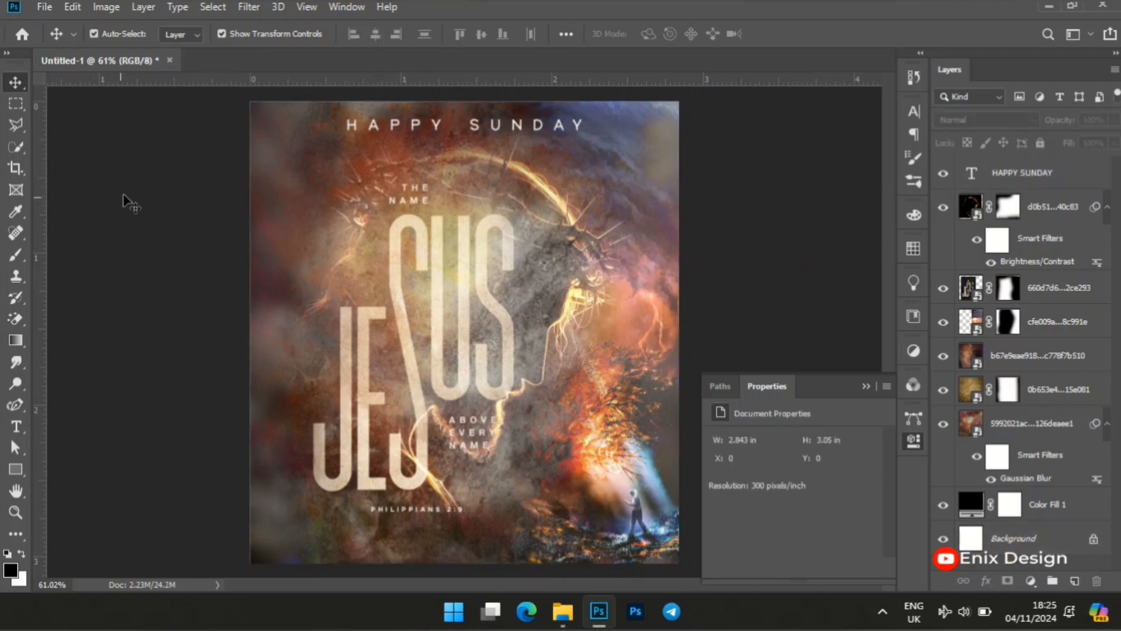
Examine the finished poster's texture blending, JESUS title, silhouette and heading at different magnifications.
left_click(133, 228)
key("z")
right_click(447, 430)
left_click(473, 450)
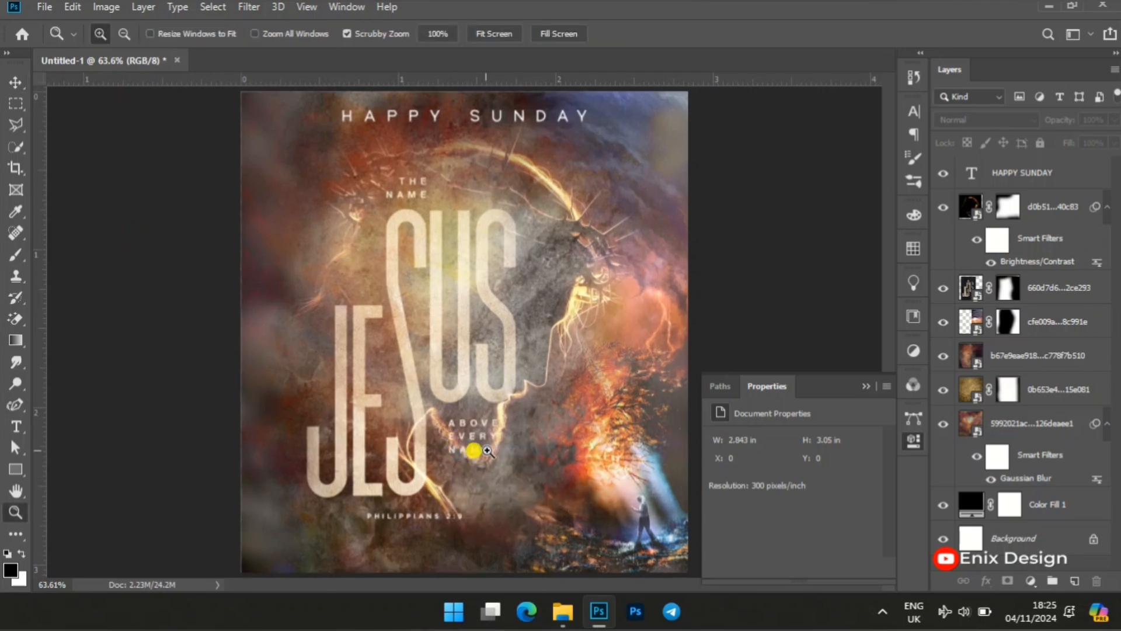
left_click_drag(487, 451, 483, 374)
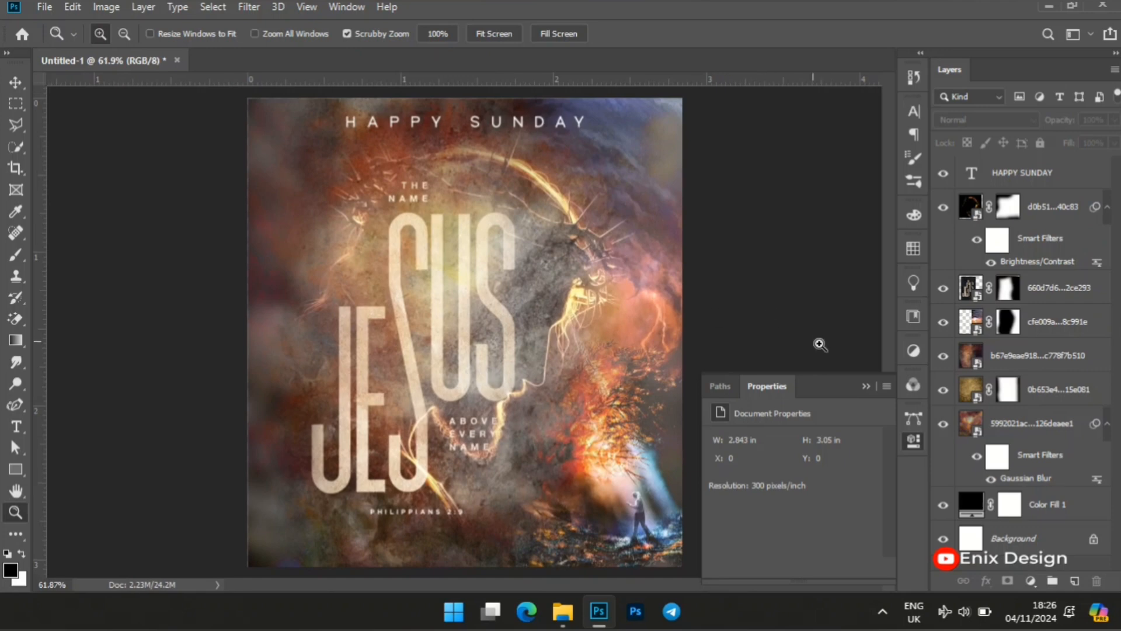
left_click(862, 387)
left_click(228, 361)
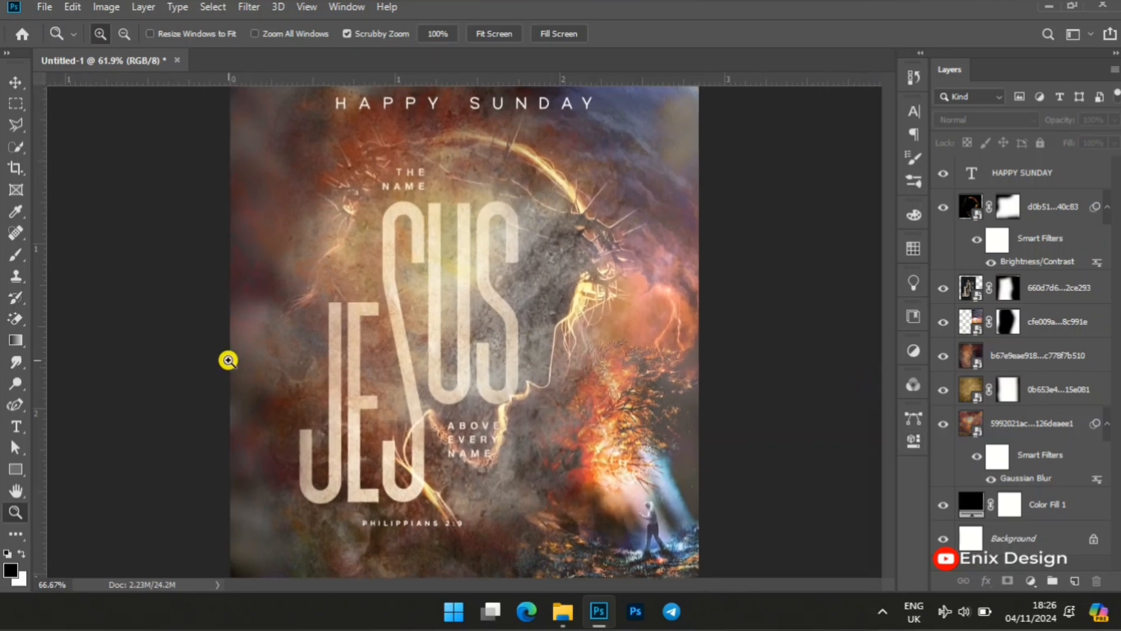
key("v")
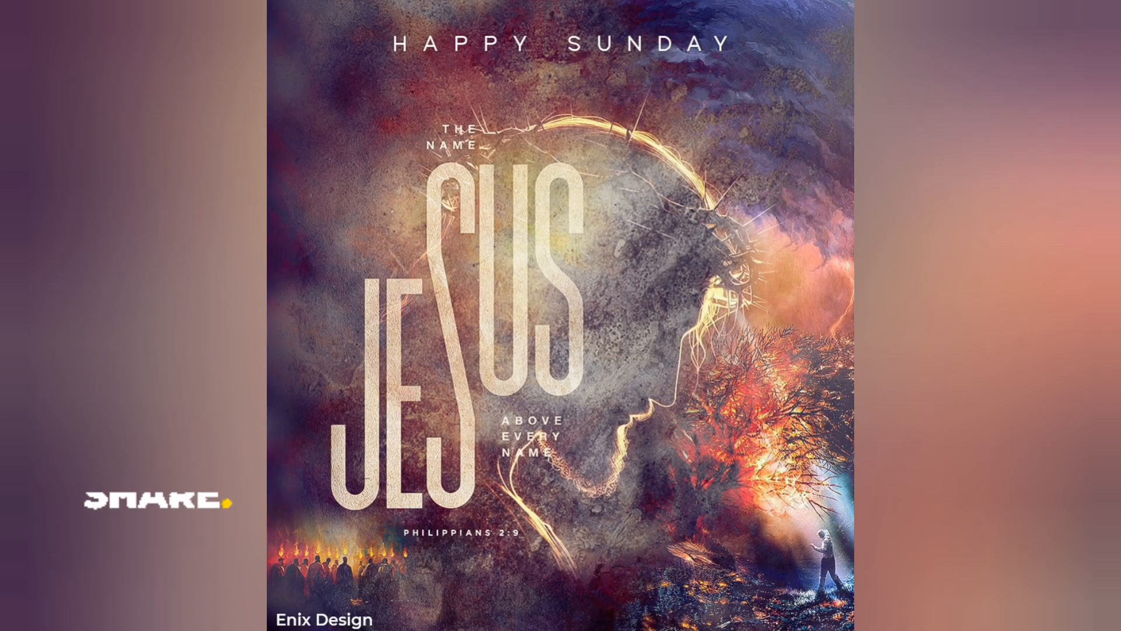